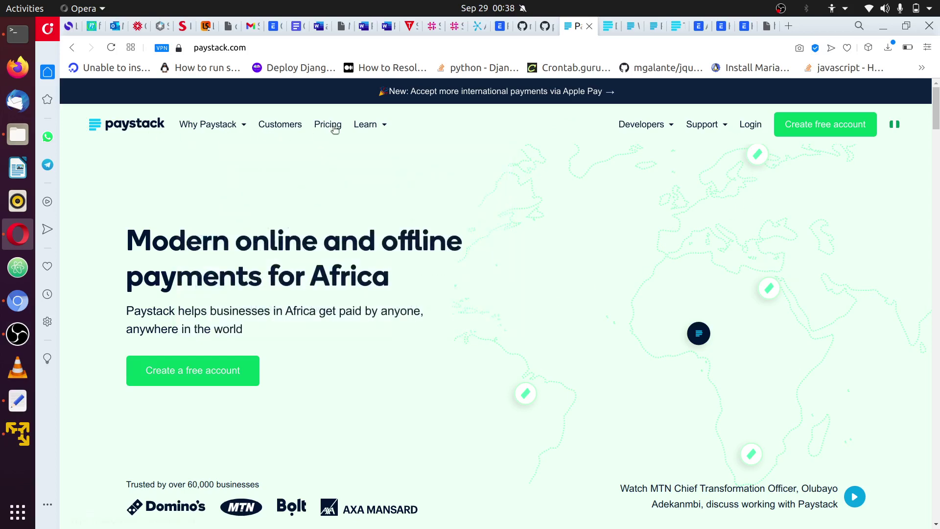
Look over the ERPNext Home and All Products shop pages, then return to the Paystack homepage.
mouse_move(366, 124)
scroll(571, 254, "down", 6)
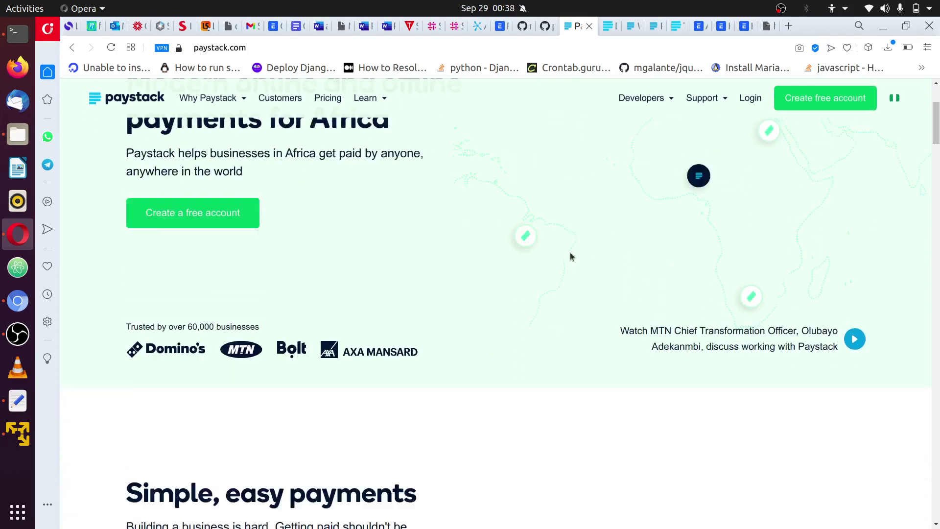
scroll(570, 251, "down", 4)
scroll(521, 259, "up", 6)
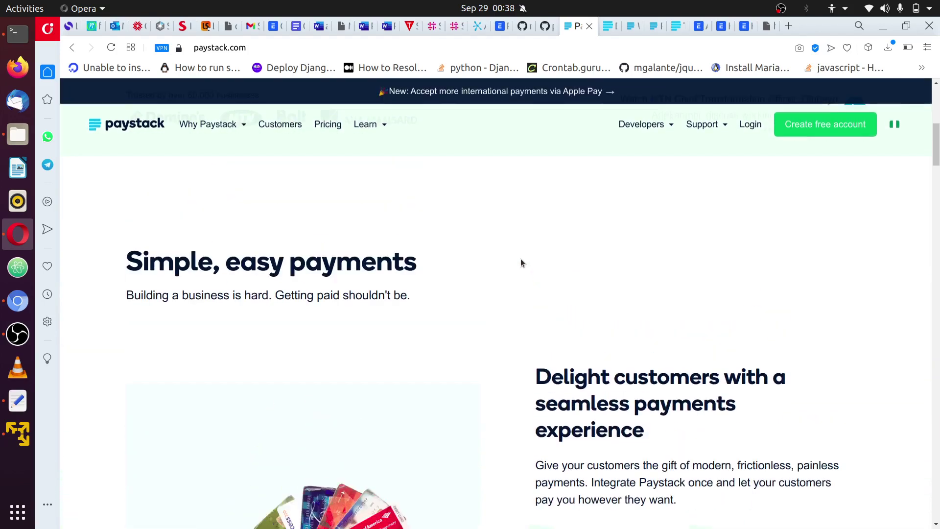
scroll(522, 252, "up", 3)
left_click(723, 27)
left_click(740, 28)
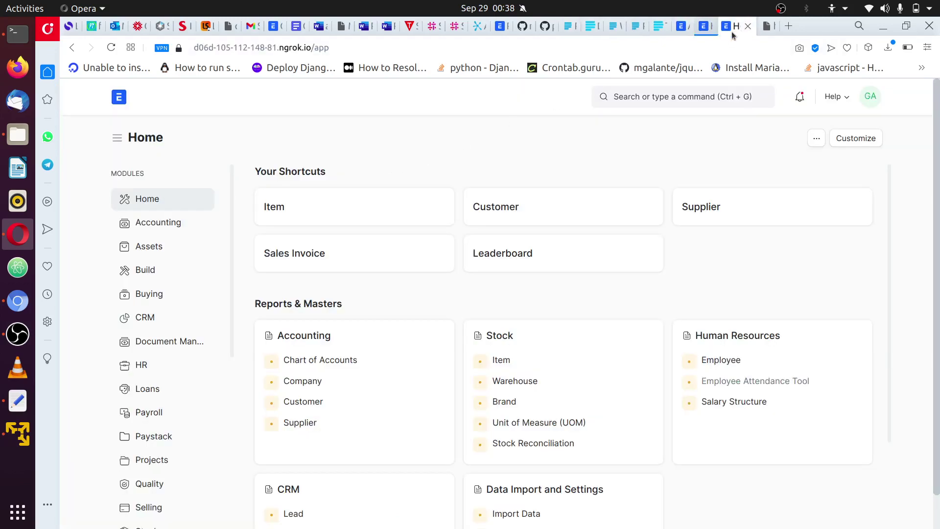
left_click(679, 29)
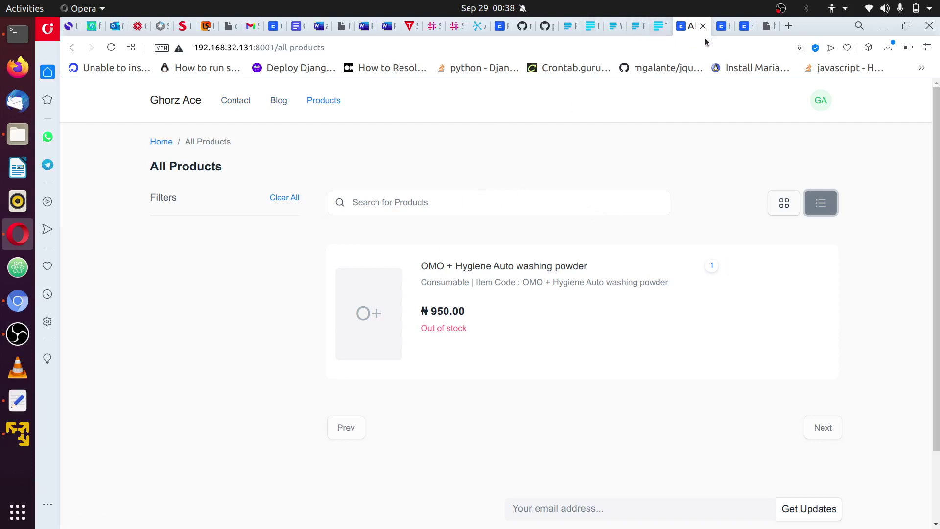
left_click(567, 29)
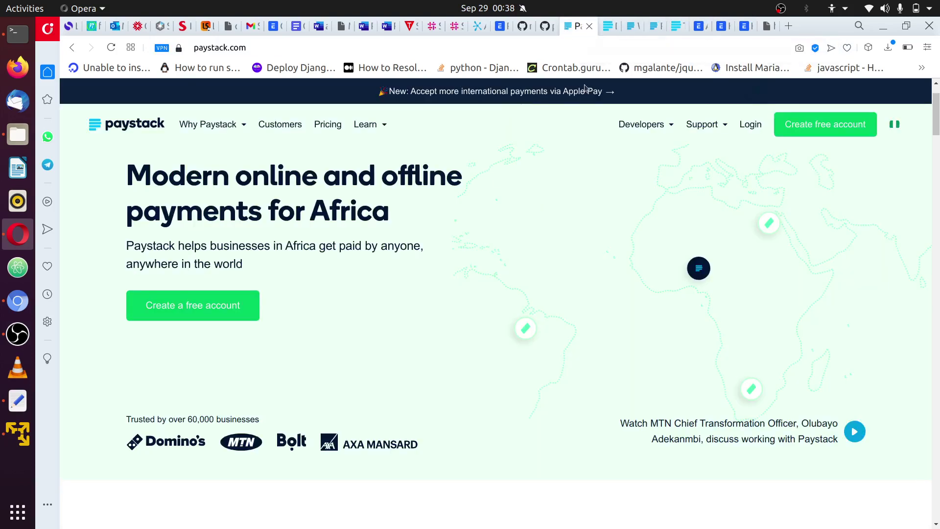
Copy the Test Webhook URL from API Keys & Webhooks into the address bar to read its ngrok host.
left_click(606, 31)
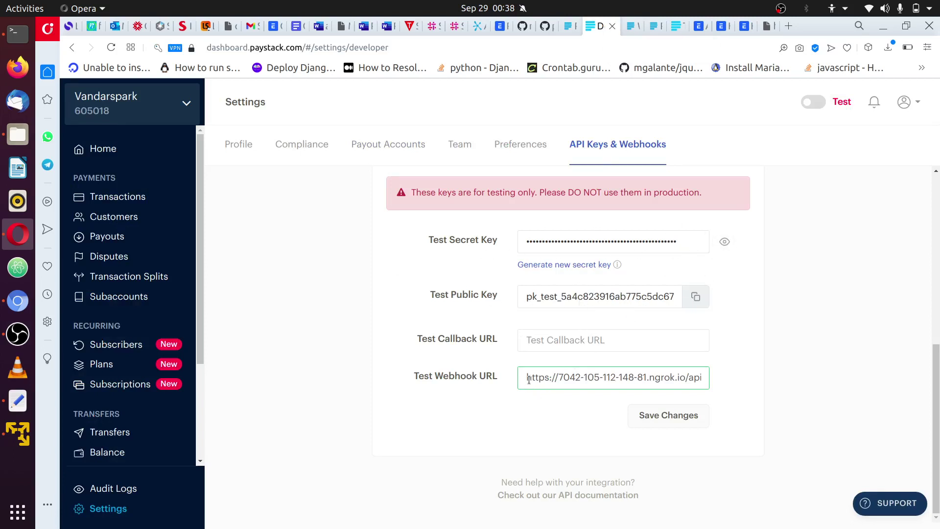
left_click_drag(527, 378, 765, 377)
left_click(416, 46)
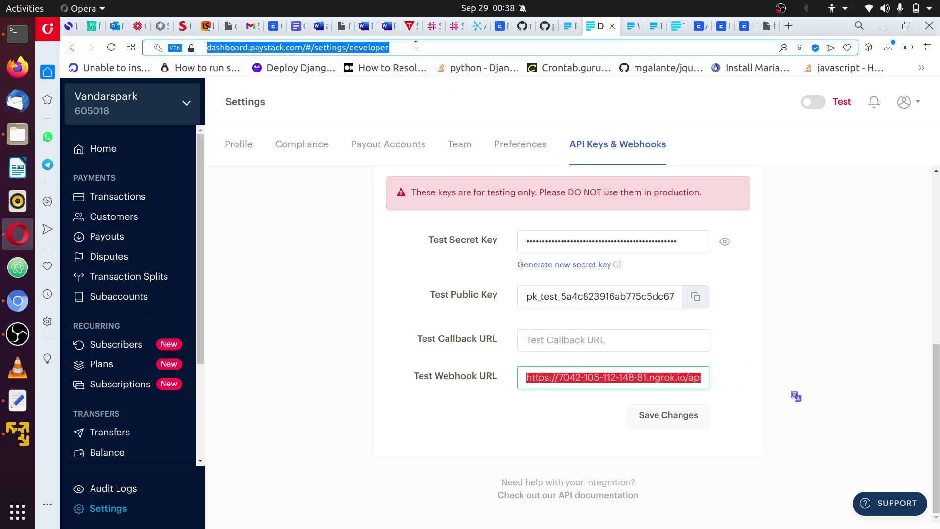
key("ctrl+v")
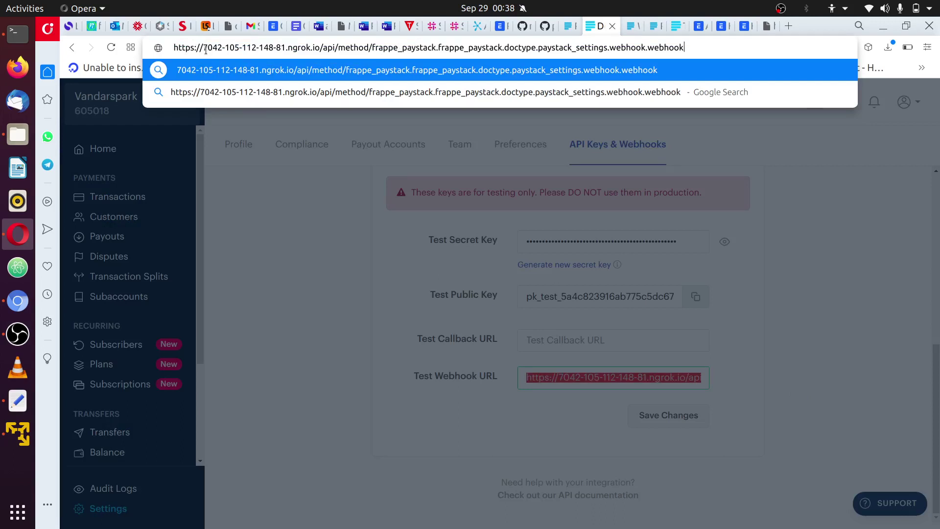
left_click_drag(202, 48, 674, 56)
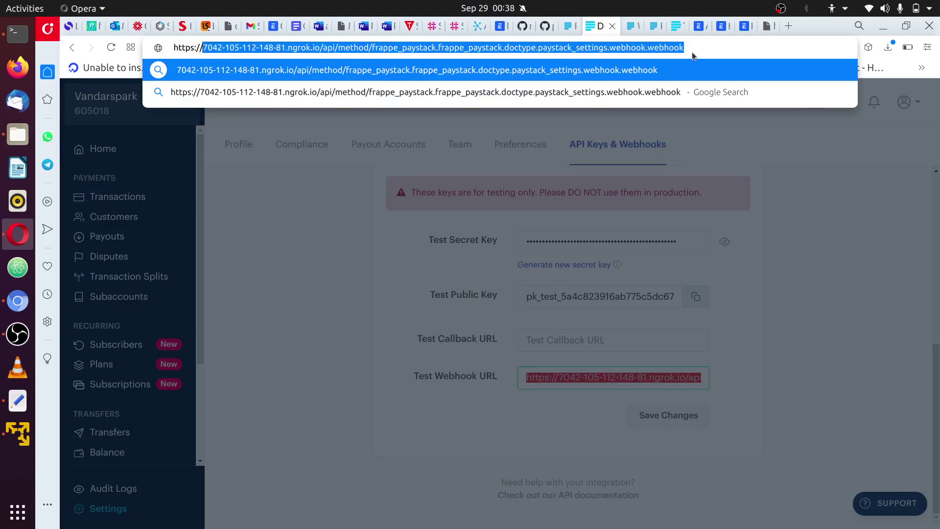
left_click(692, 52)
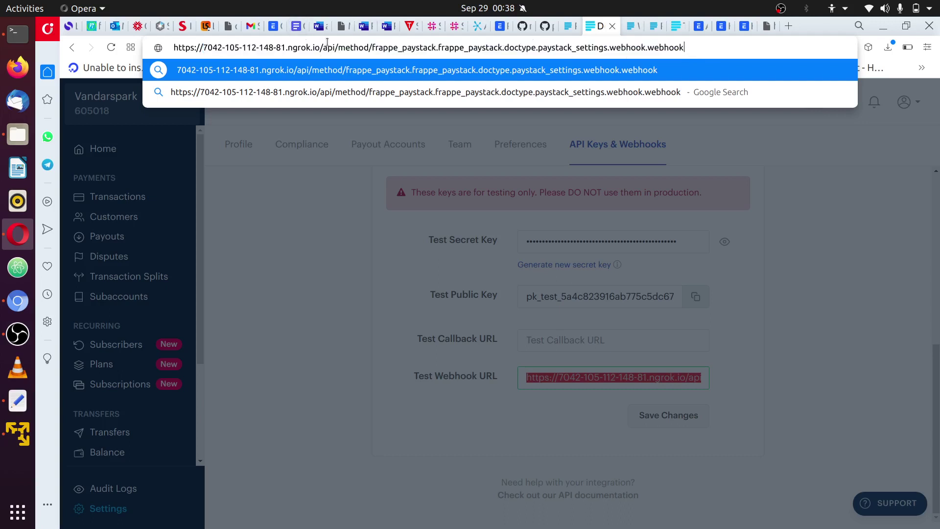
left_click_drag(320, 49, 175, 49)
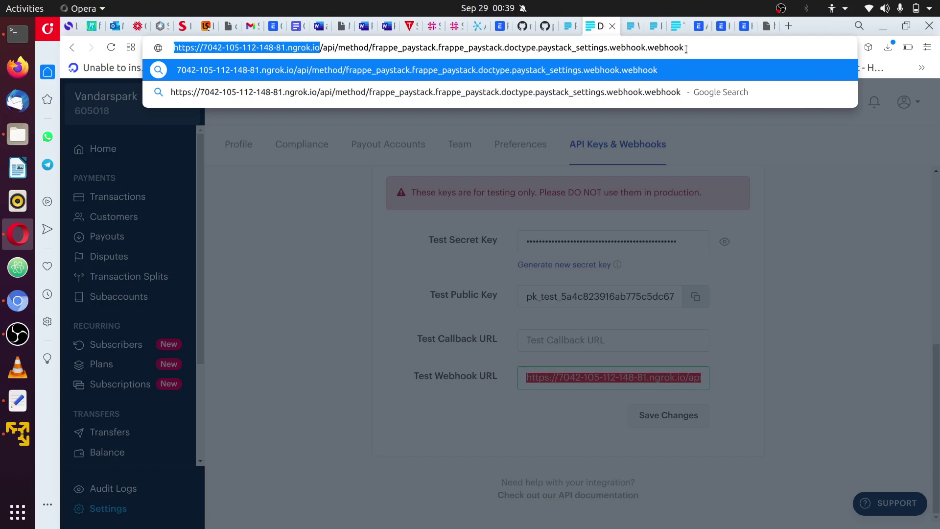
left_click(832, 242)
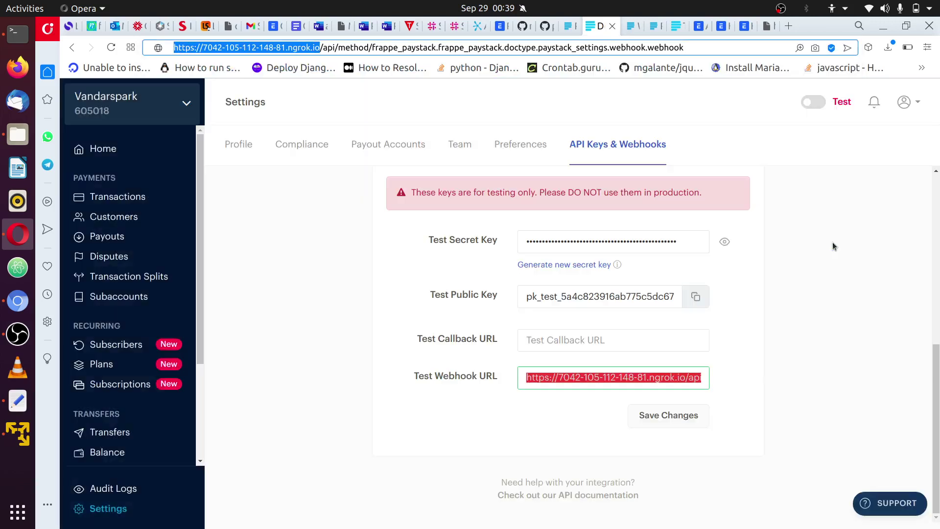
left_click(777, 234)
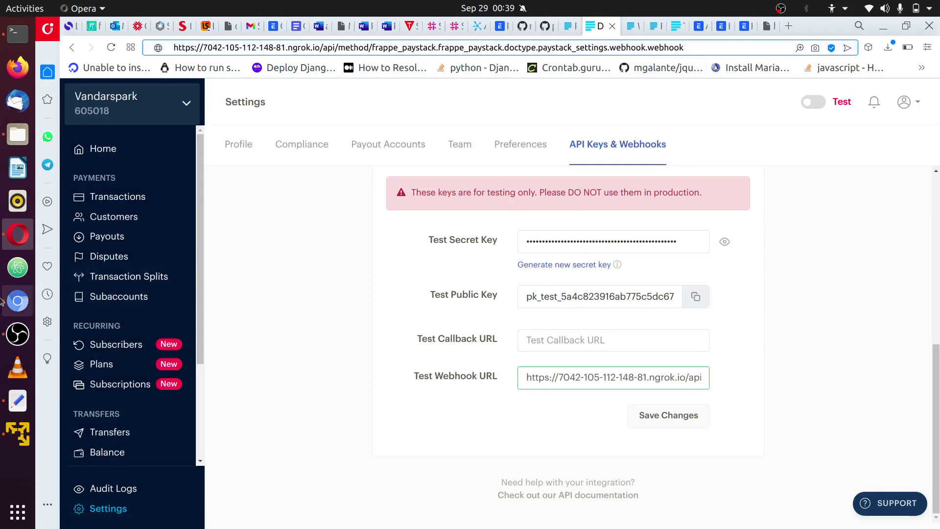
Go to the Paystack workspace's settings list, starting then cancelling a new Paystack Settings entry.
left_click(17, 301)
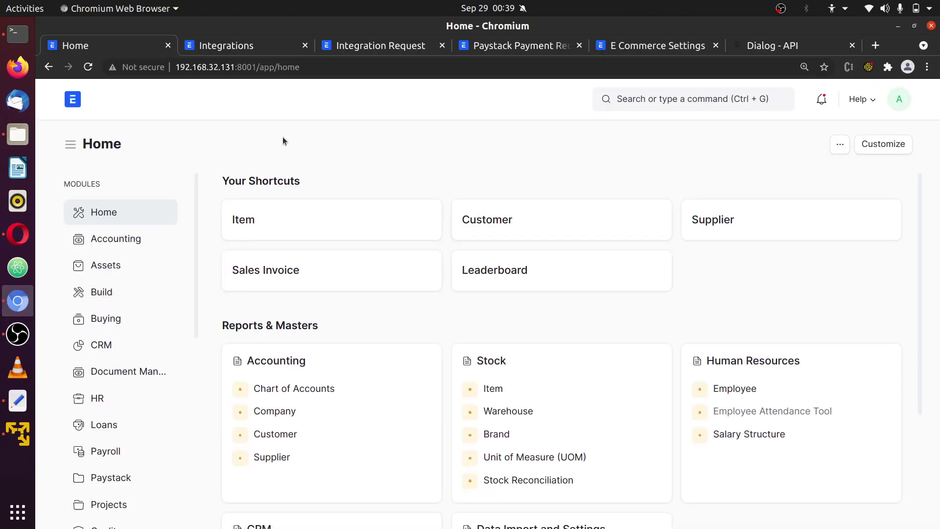
scroll(119, 335, "down", 8)
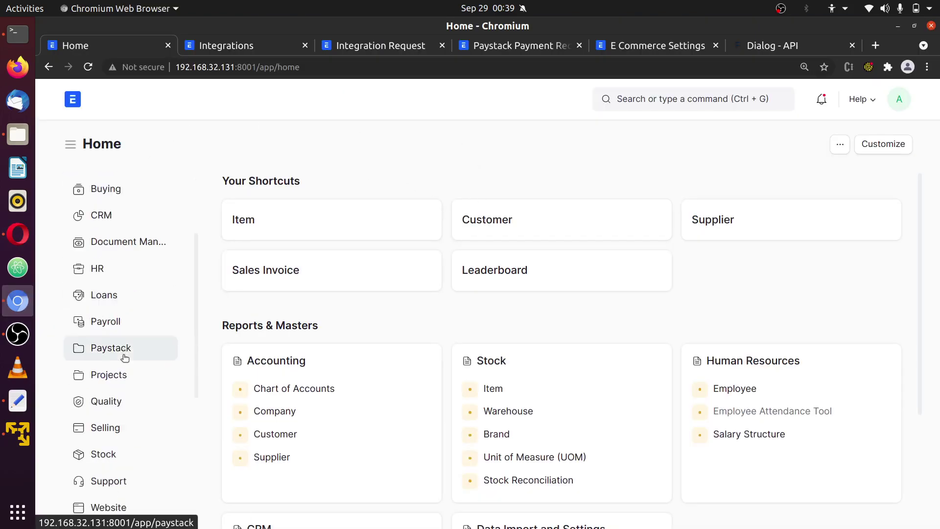
scroll(124, 384, "up", 3)
scroll(122, 368, "up", 1)
left_click(112, 253)
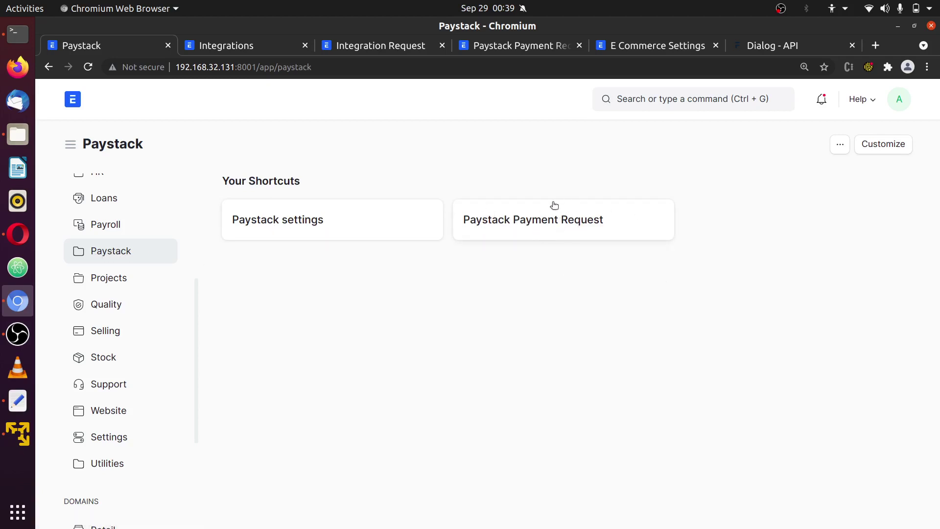
left_click(290, 225)
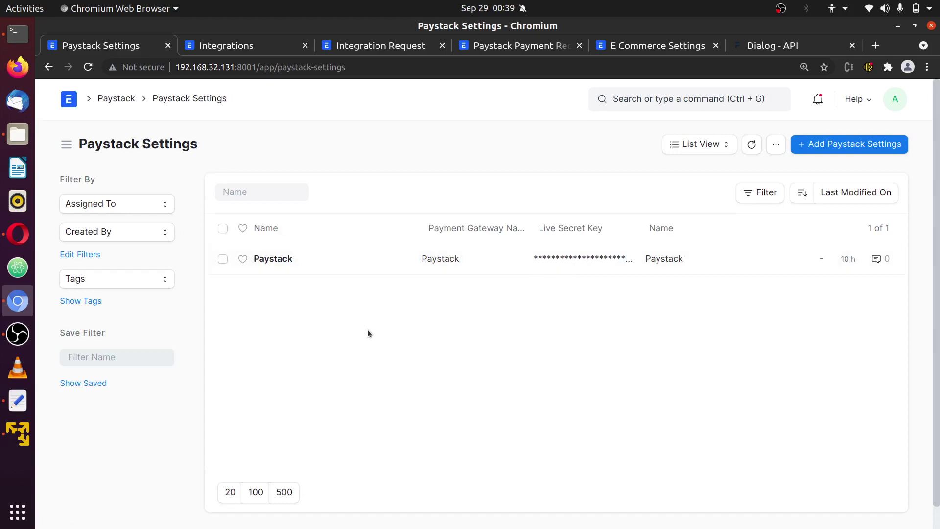
left_click(832, 145)
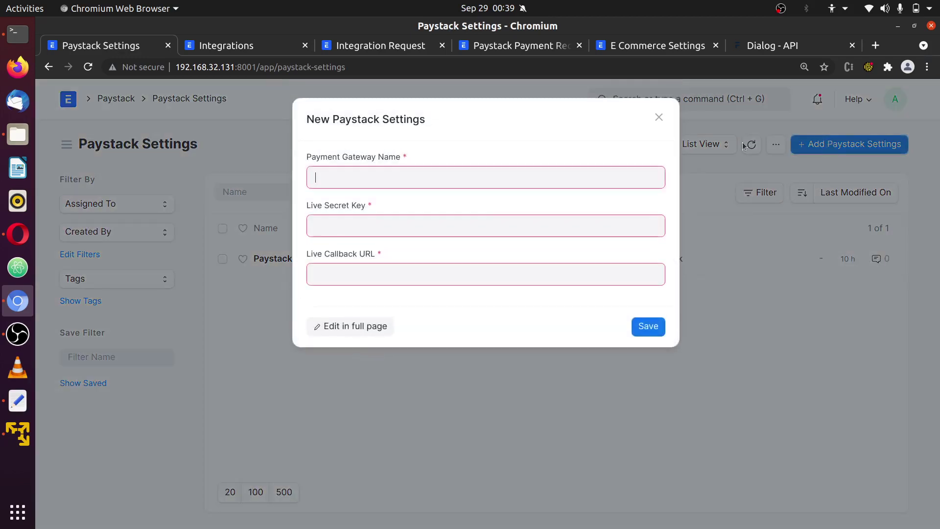
left_click(659, 118)
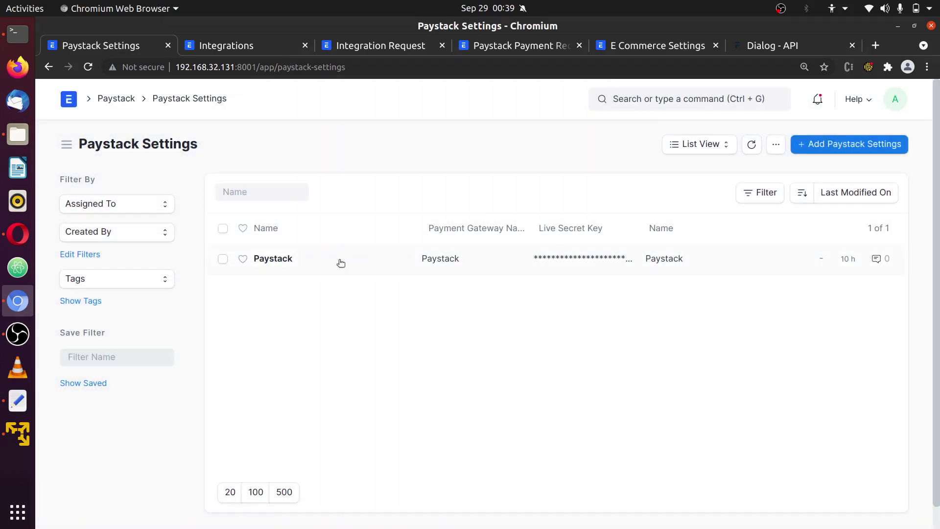
Open the Paystack settings record and review its live keys, callback URL and whitelisted IP heading.
left_click(274, 259)
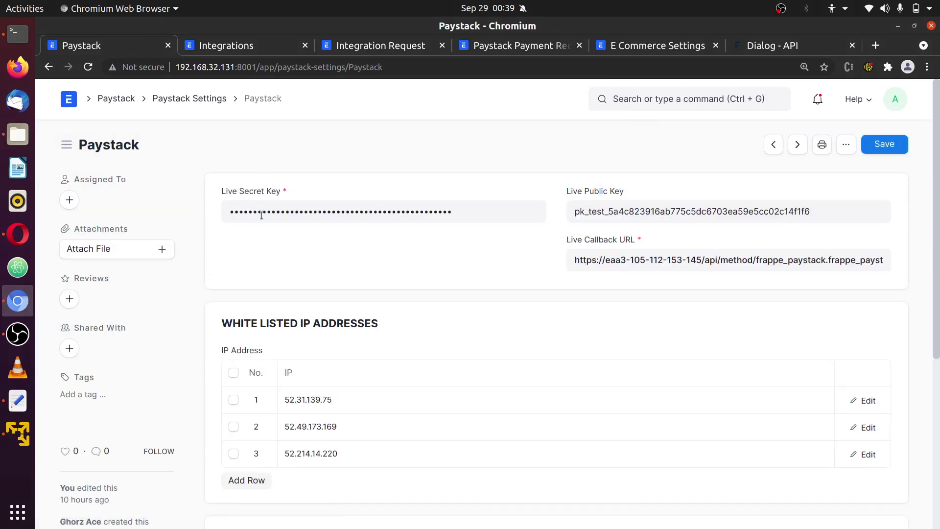
double_click(634, 213)
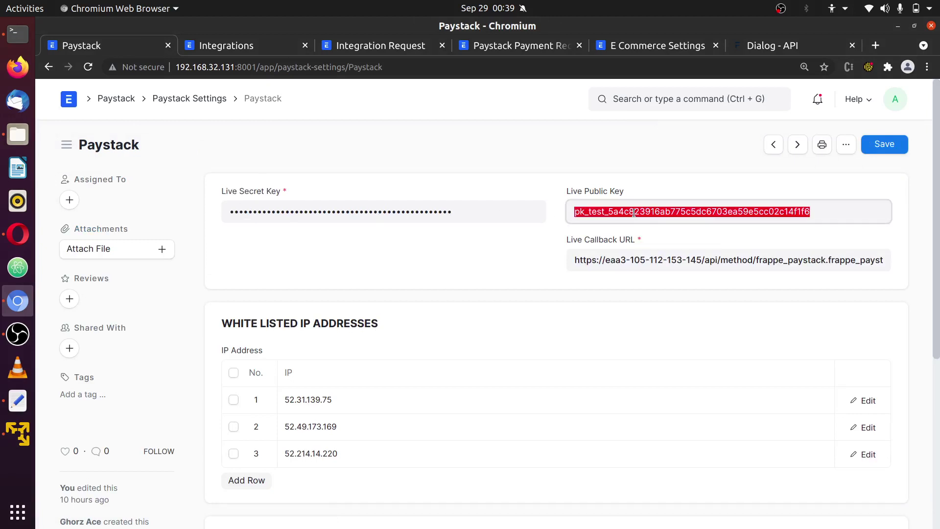
double_click(433, 212)
key("ctrl+c")
scroll(489, 248, "down", 3)
scroll(590, 233, "up", 1)
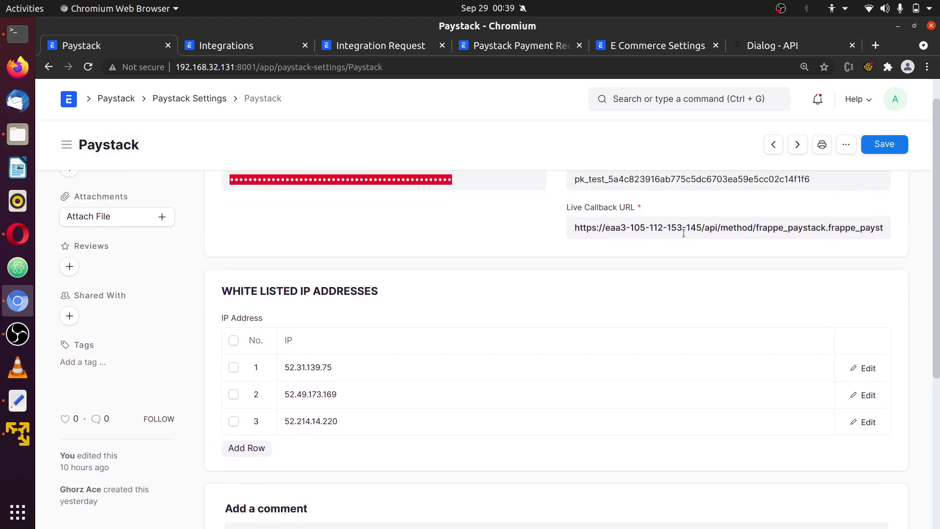
triple_click(771, 230)
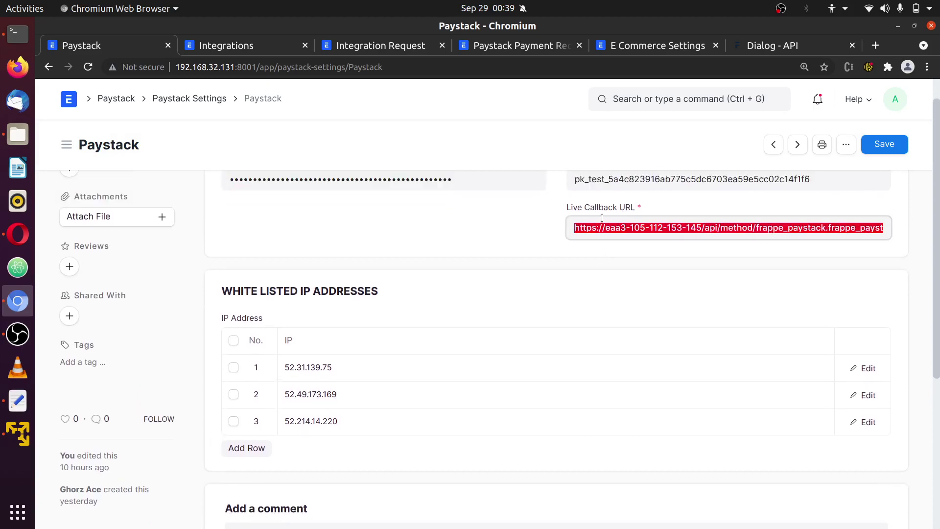
triple_click(749, 228)
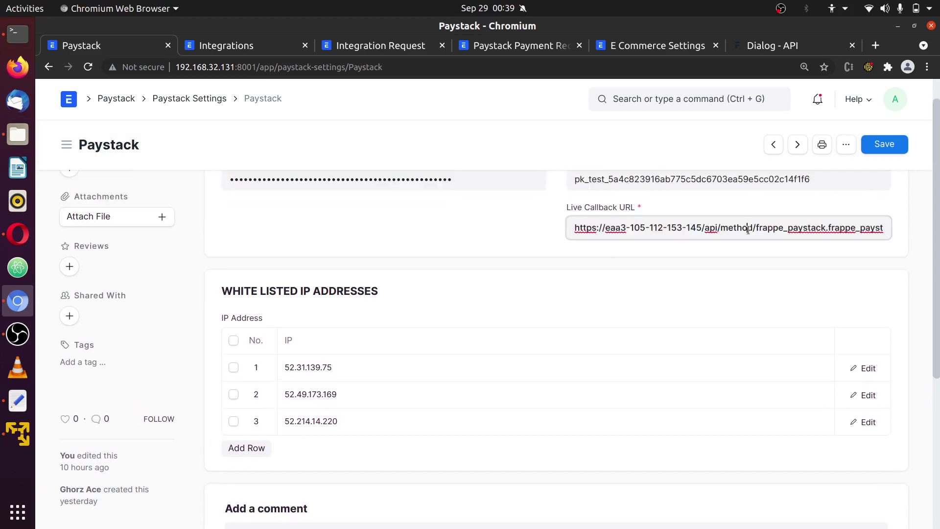
scroll(419, 238, "down", 2)
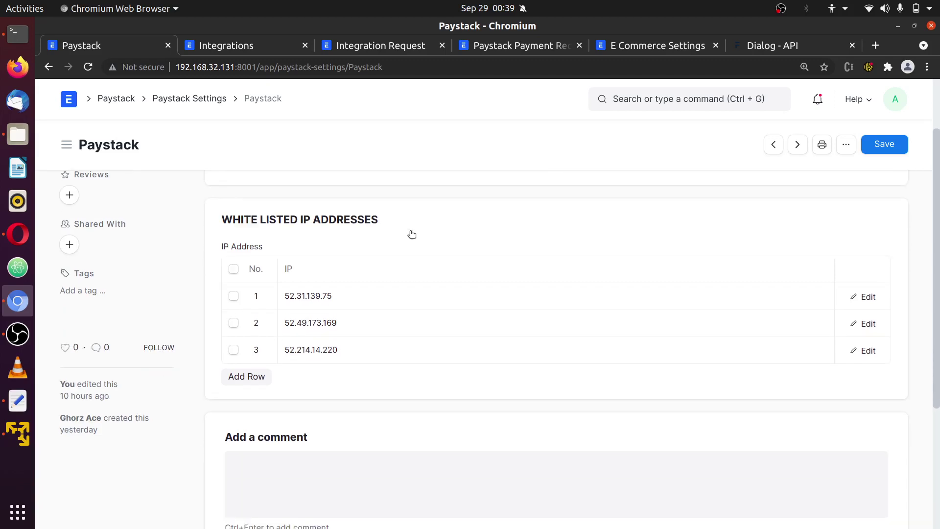
scroll(367, 227, "up", 1)
double_click(322, 229)
left_click_drag(322, 229, 248, 226)
left_click(422, 234)
Add a fourth whitelisted IP row and delete it, keeping only the three Paystack addresses.
scroll(422, 234, "down", 1)
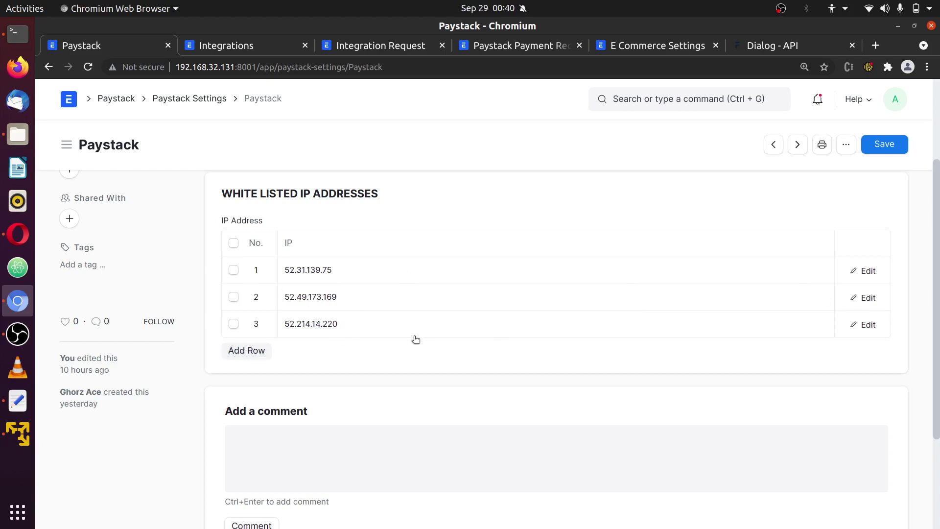
left_click(247, 351)
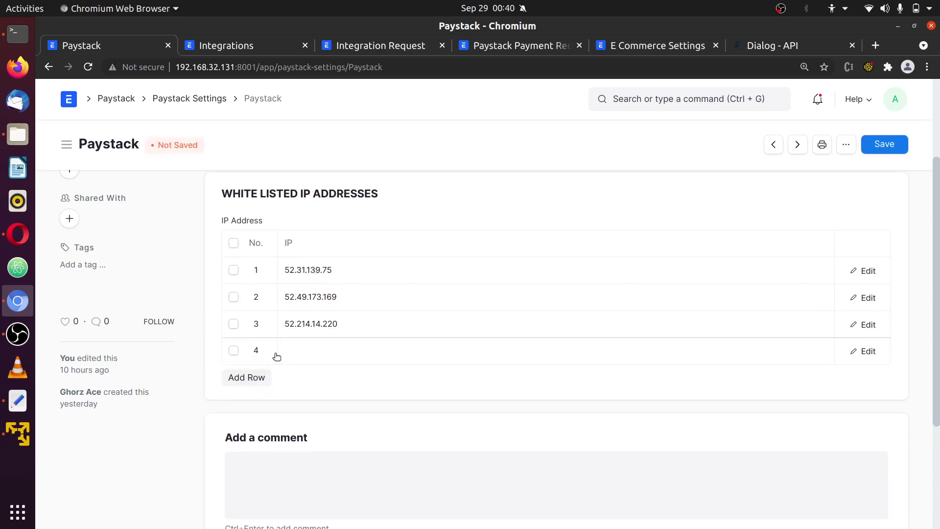
left_click(233, 352)
left_click(240, 377)
Open the Paystack webhooks docs and highlight the signature-validation and IP-whitelisting sentences.
left_click(17, 234)
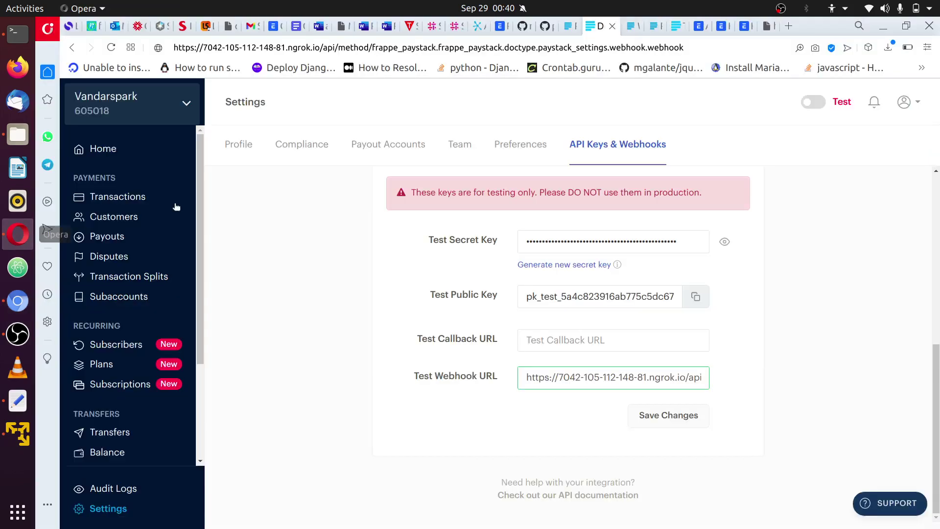
left_click(631, 27)
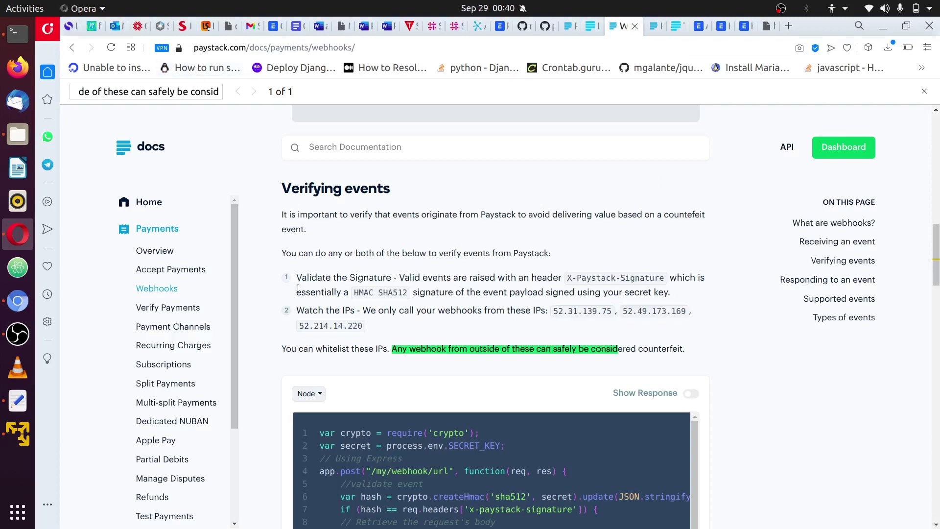
left_click_drag(298, 281, 678, 297)
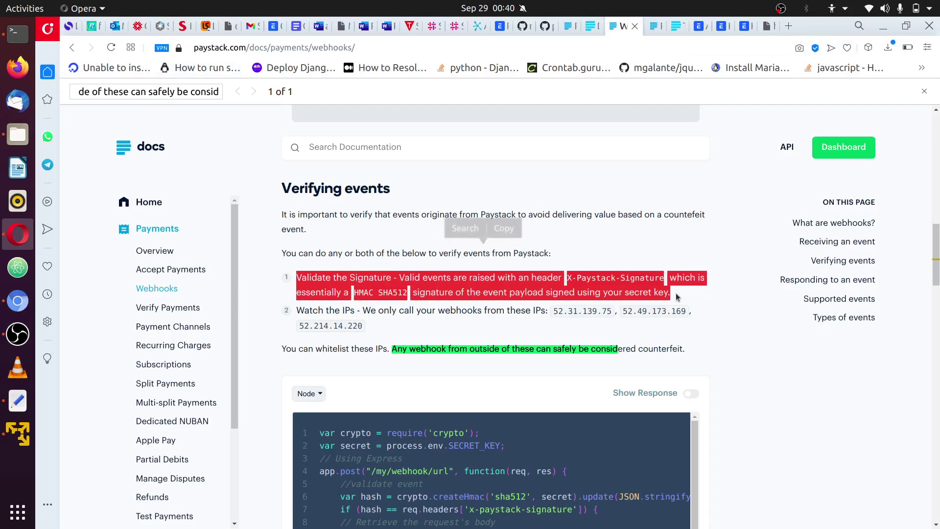
left_click(678, 297)
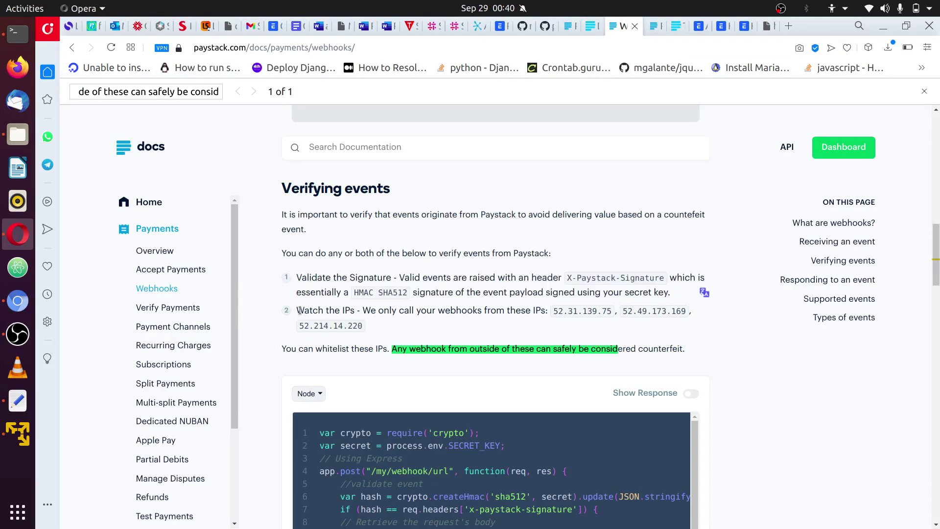
left_click_drag(297, 311, 563, 308)
Highlight webhook IPs 52.31.139.75, 52.49.173.169 and 52.214.14.220, then return to ERPNext settings.
double_click(578, 311)
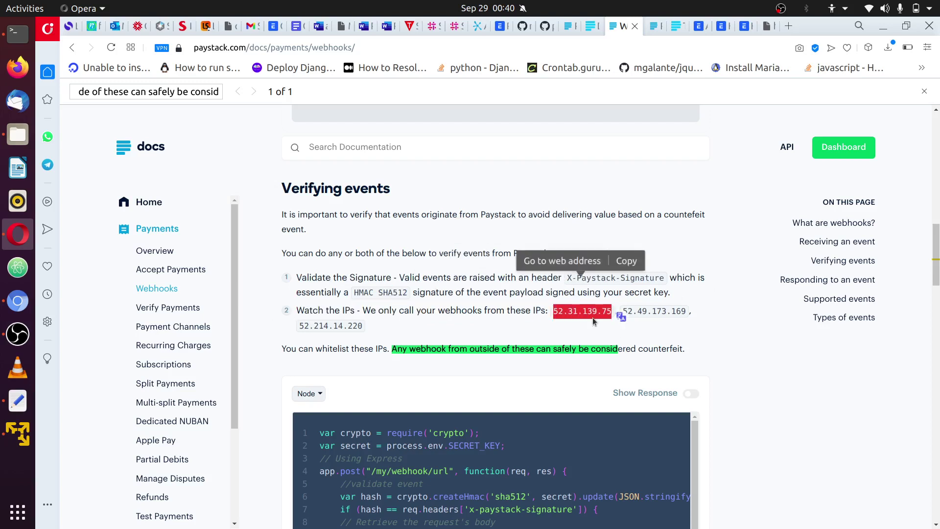
triple_click(654, 314)
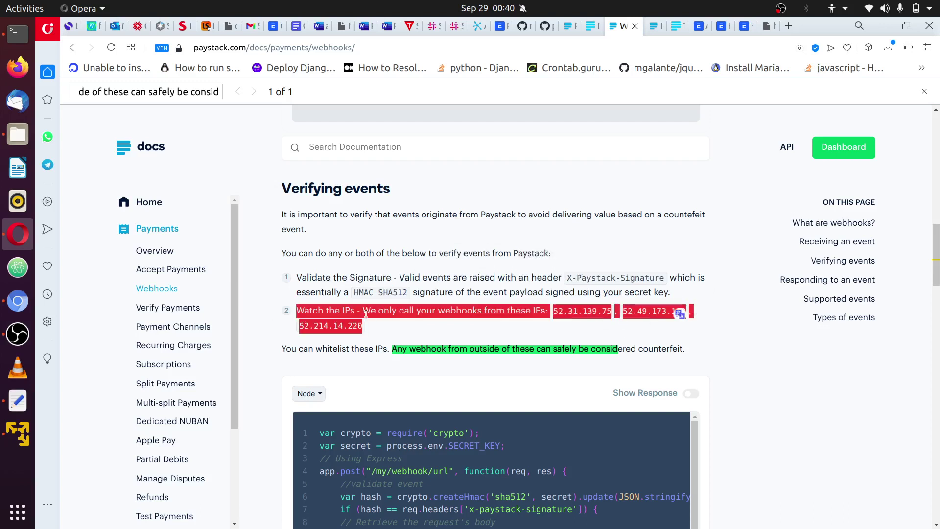
double_click(340, 328)
left_click(17, 301)
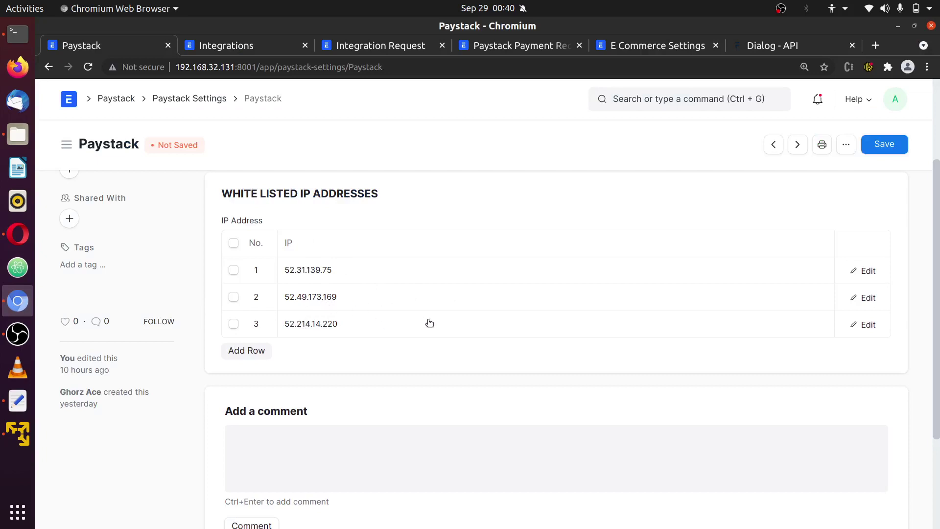
scroll(430, 328, "down", 3)
scroll(431, 328, "up", 5)
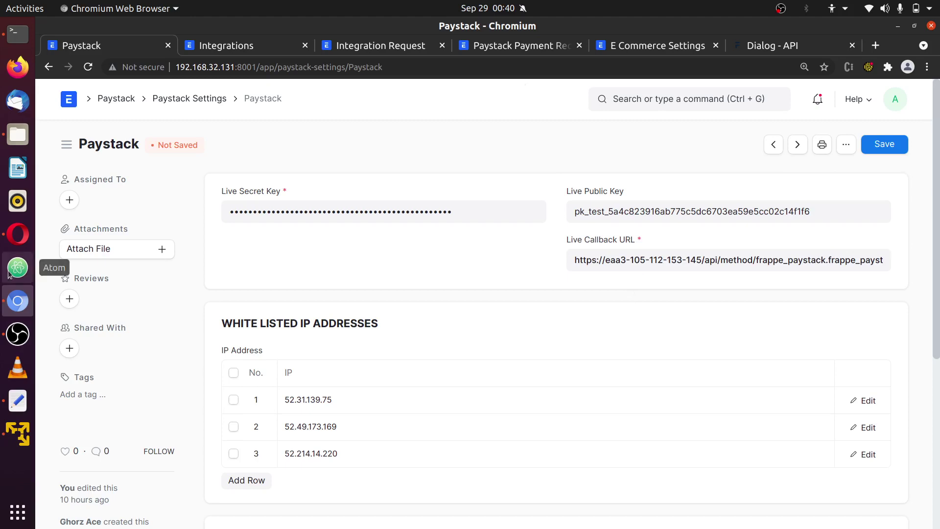
left_click(18, 234)
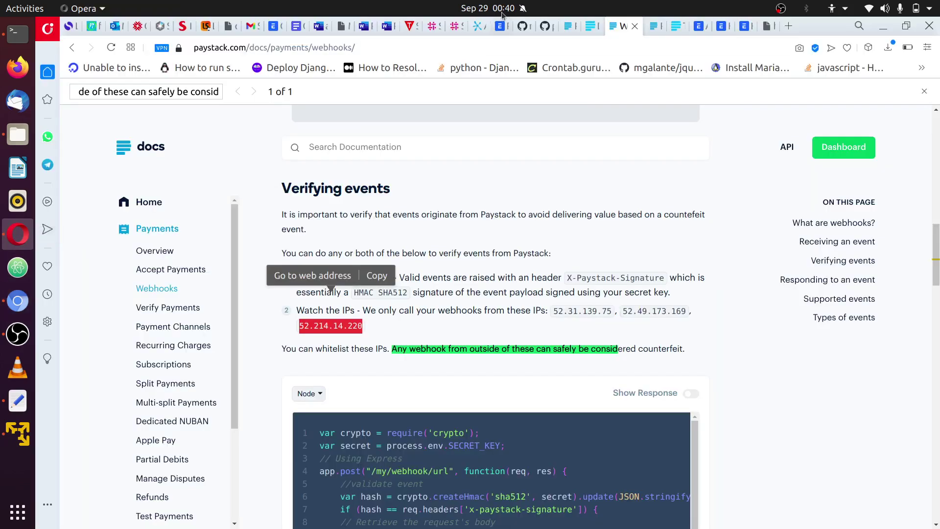
left_click(590, 27)
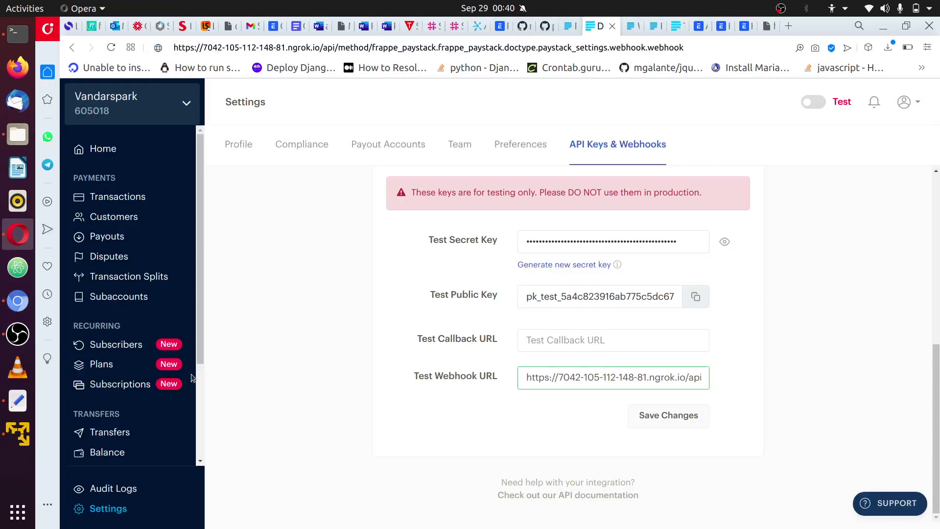
left_click(17, 301)
left_click(610, 259)
scroll(375, 273, "down", 1)
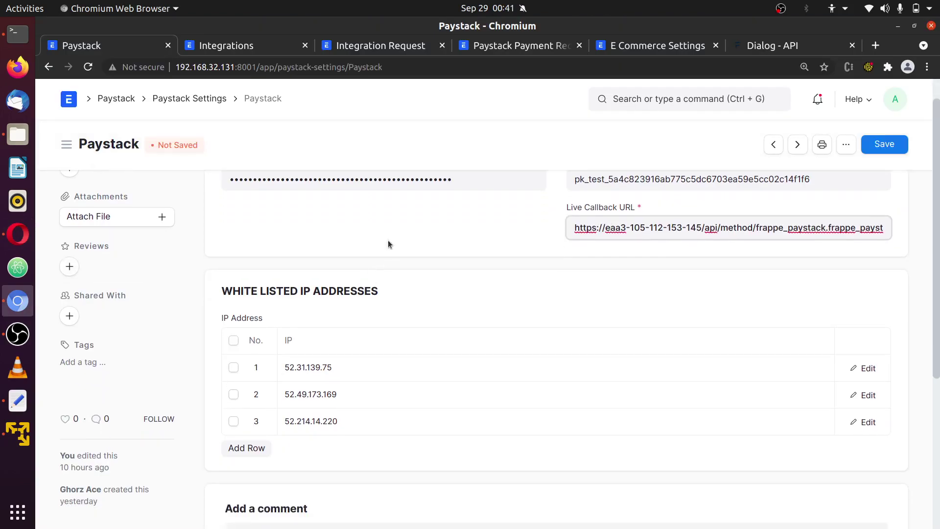
scroll(388, 239, "up", 1)
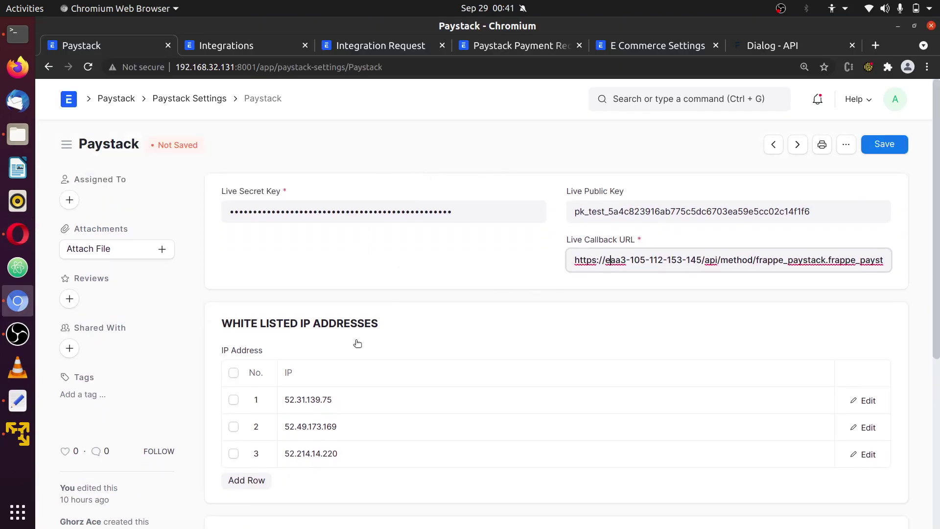
Open E Commerce Settings and check the installed ERPNext version under Help.
left_click(616, 51)
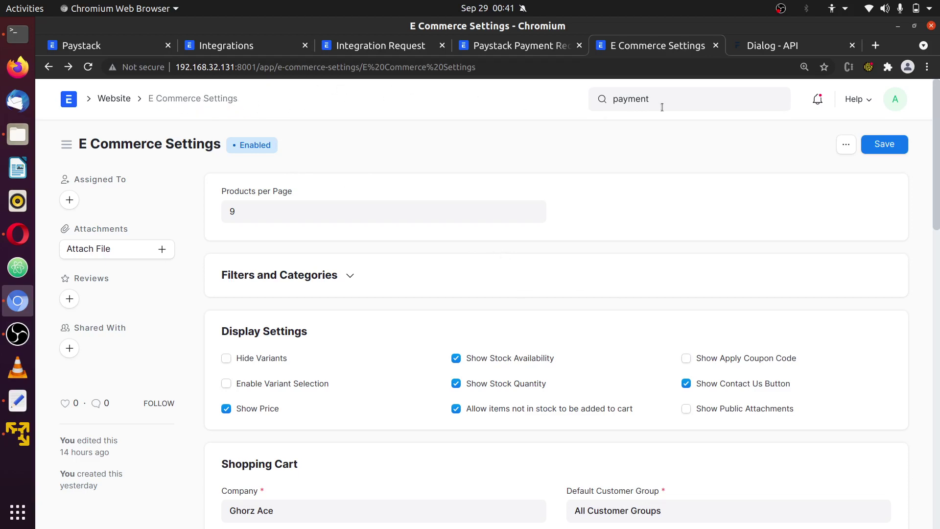
left_click(855, 100)
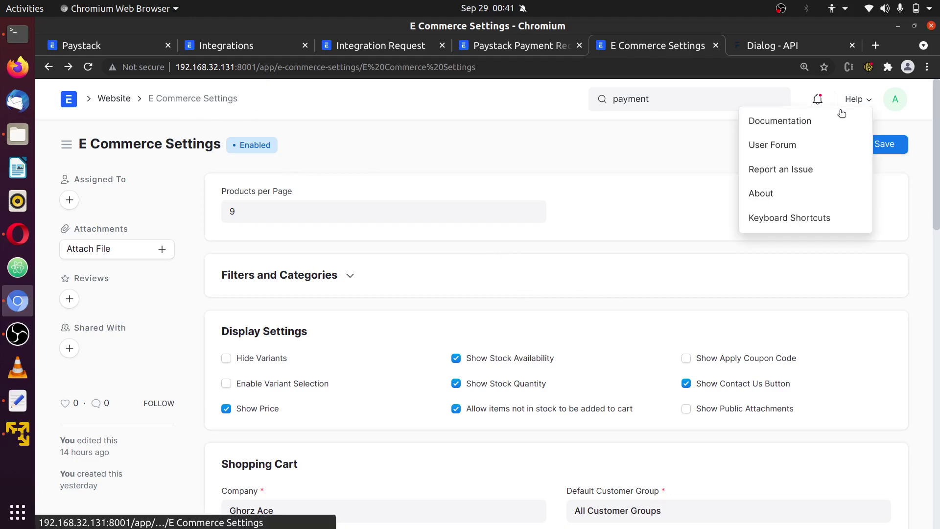
left_click(750, 193)
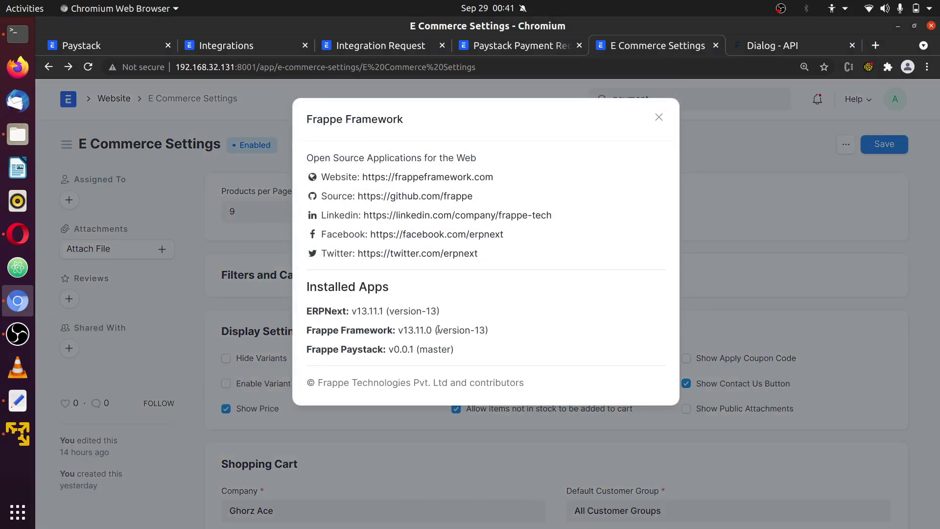
left_click_drag(384, 309, 347, 310)
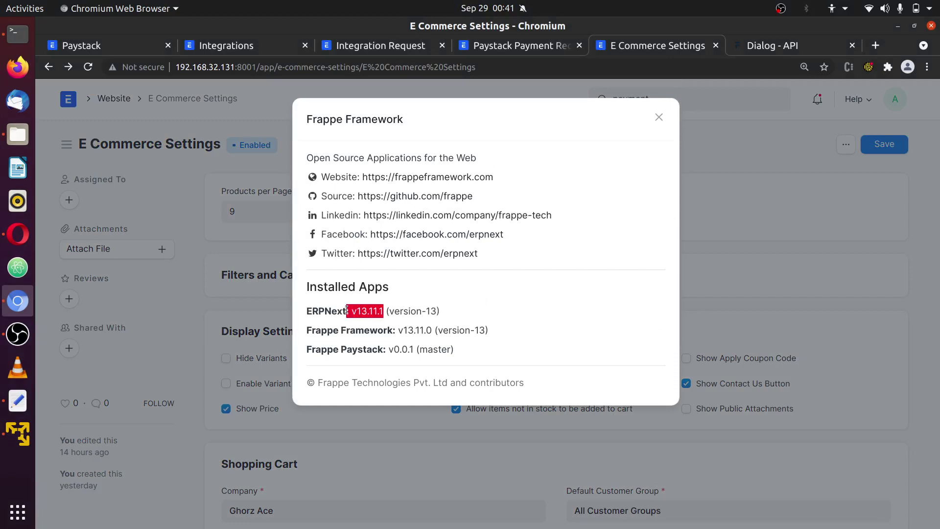
left_click(706, 220)
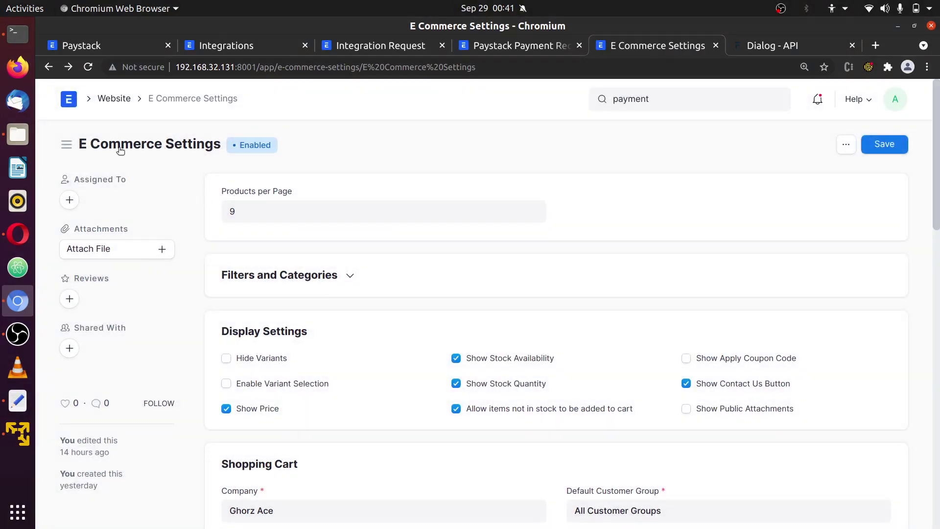
Check the Paystack - NGN payment gateway account against the Paystack settings list and account record.
scroll(722, 246, "down", 3)
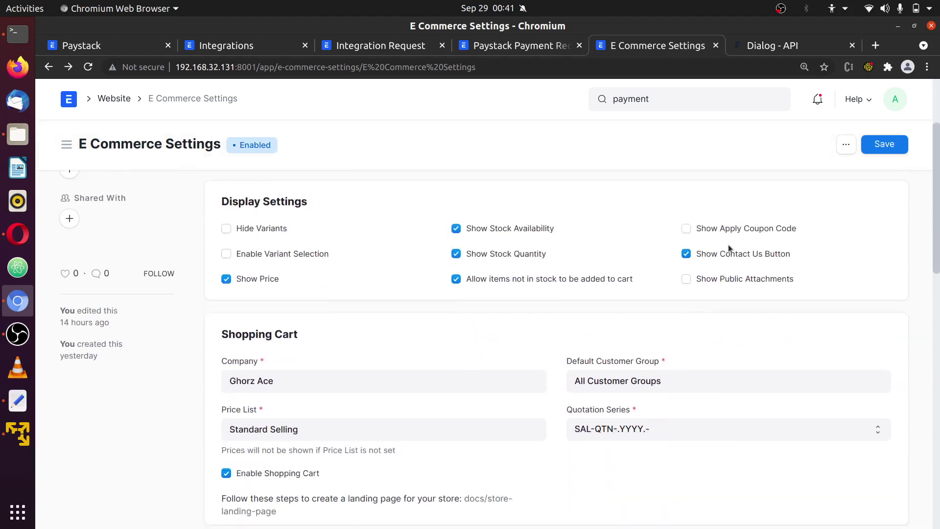
scroll(691, 310, "down", 6)
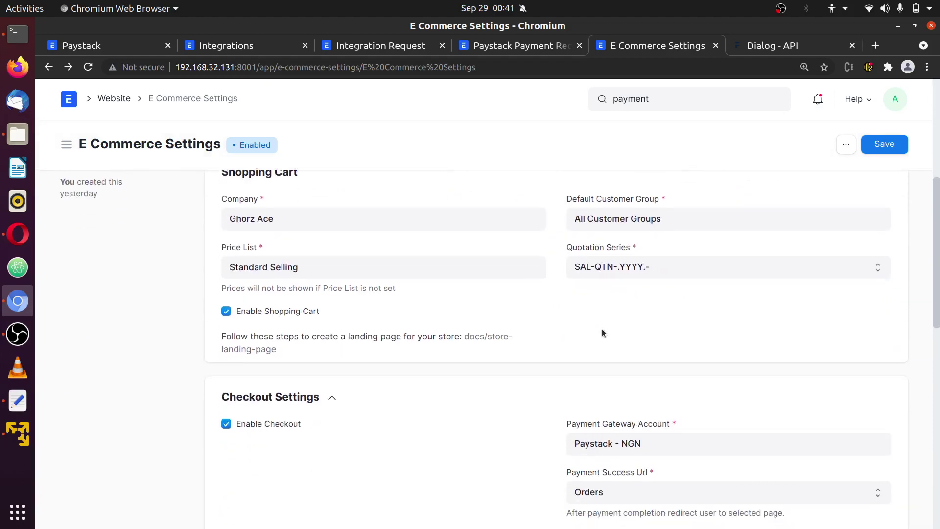
double_click(691, 314)
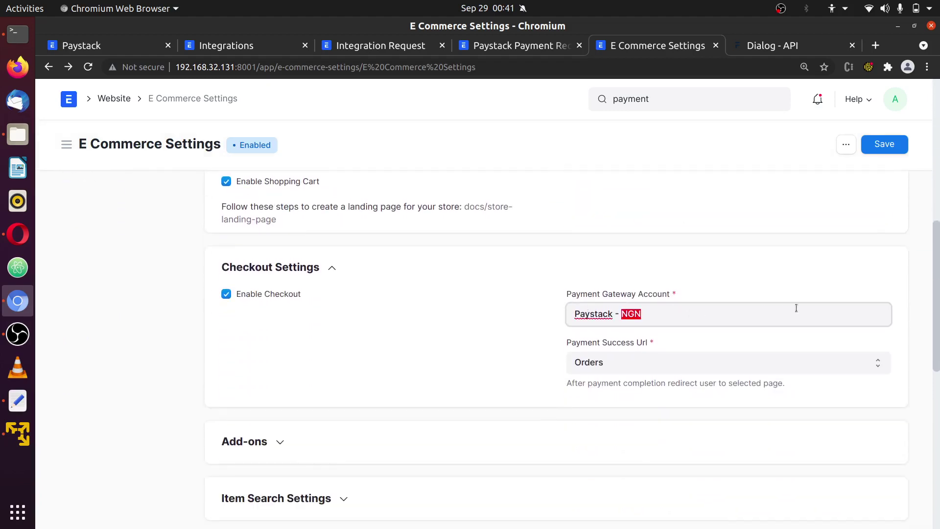
left_click(677, 322)
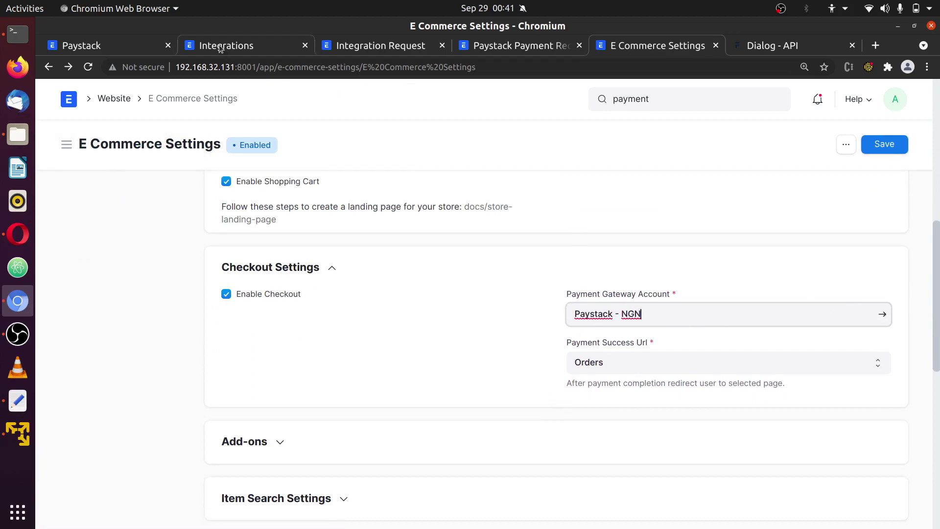
left_click(106, 46)
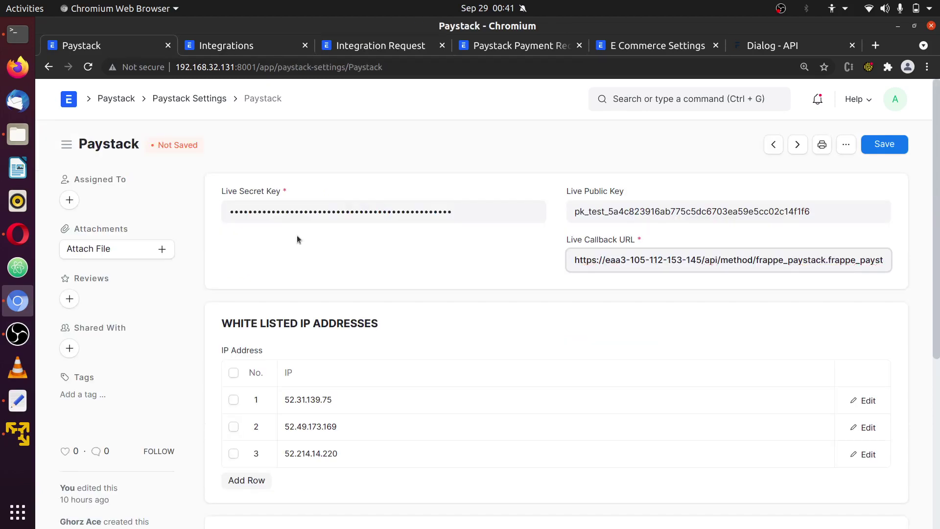
left_click(189, 99)
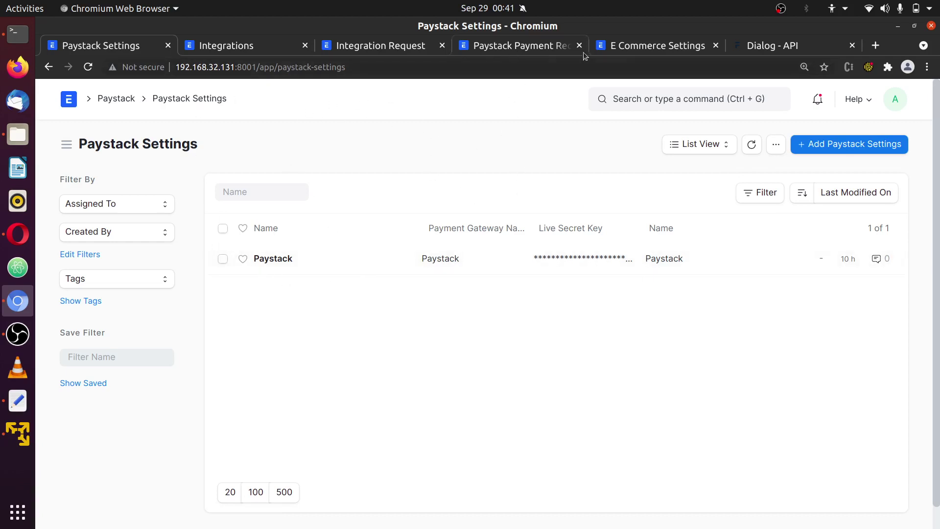
left_click(627, 46)
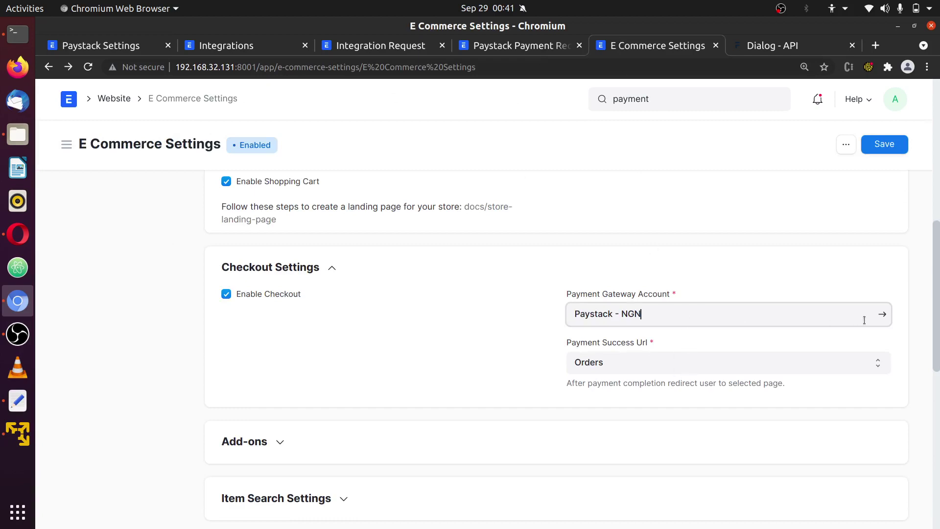
left_click(883, 319)
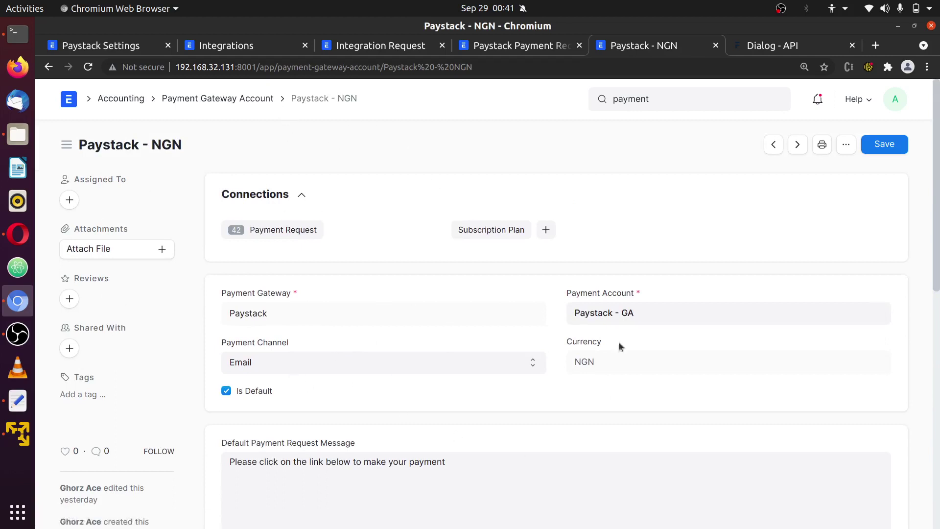
left_click(48, 67)
Clear the Payment Gateway Account field in E Commerce Settings, leaving it empty.
double_click(653, 318)
key("BackSpace")
key("BackSpace")
key("BackSpace")
key("BackSpace")
key("BackSpace")
key("BackSpace")
key("BackSpace")
key("BackSpace")
key("BackSpace")
key("BackSpace")
key("BackSpace")
key("BackSpace")
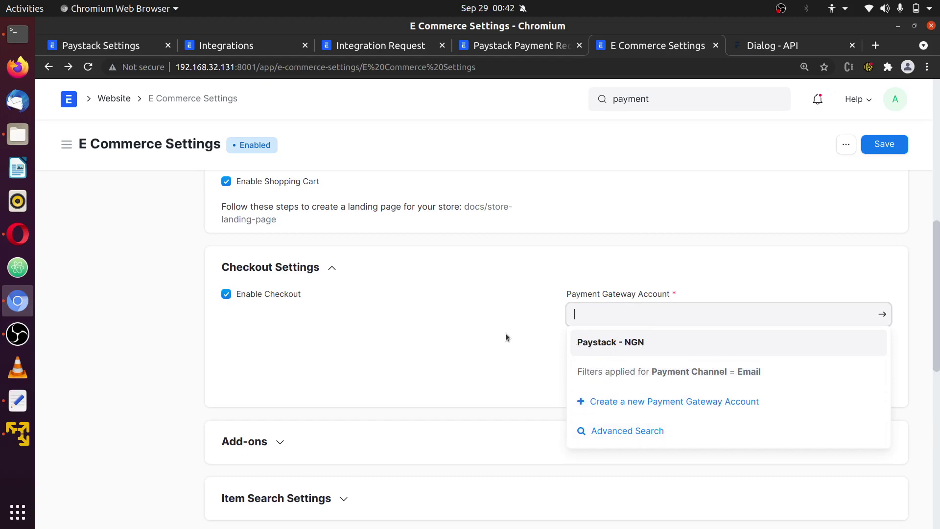
left_click(509, 310)
scroll(511, 350, "down", 4)
scroll(509, 350, "up", 3)
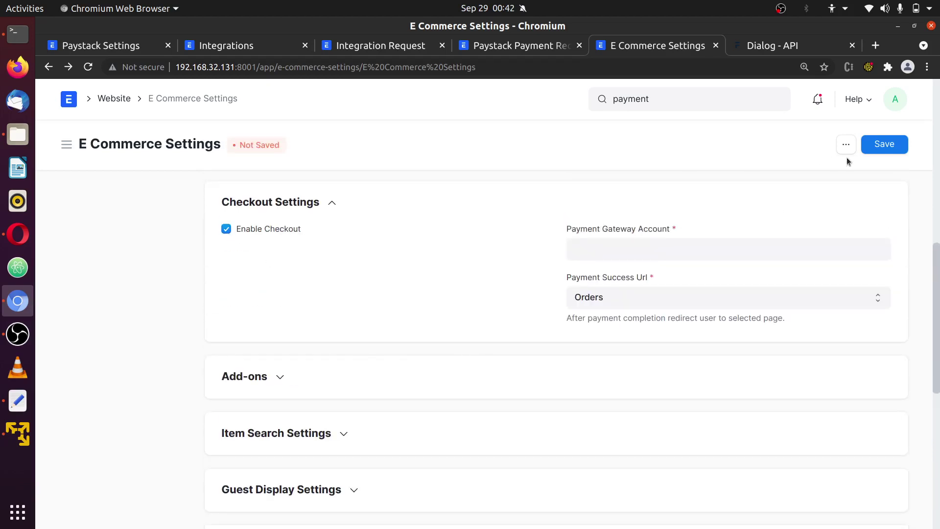
scroll(427, 215, "up", 10)
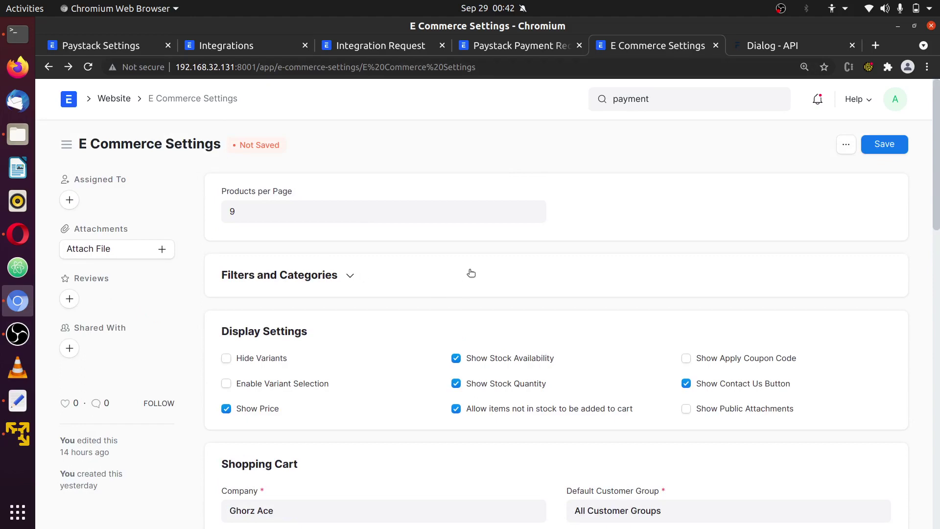
Open the cart from All Products and raise the OMO + Hygiene Auto washing powder quantity to 2.
left_click(22, 236)
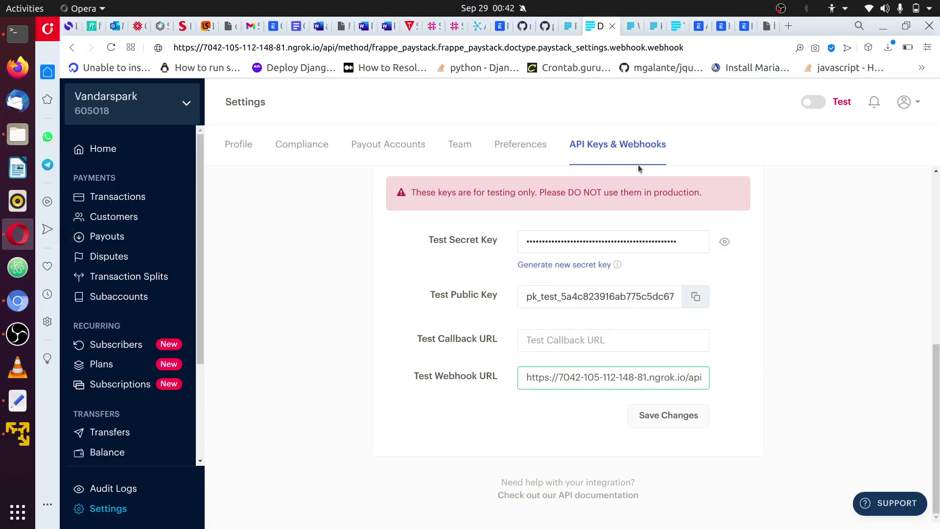
left_click(729, 28)
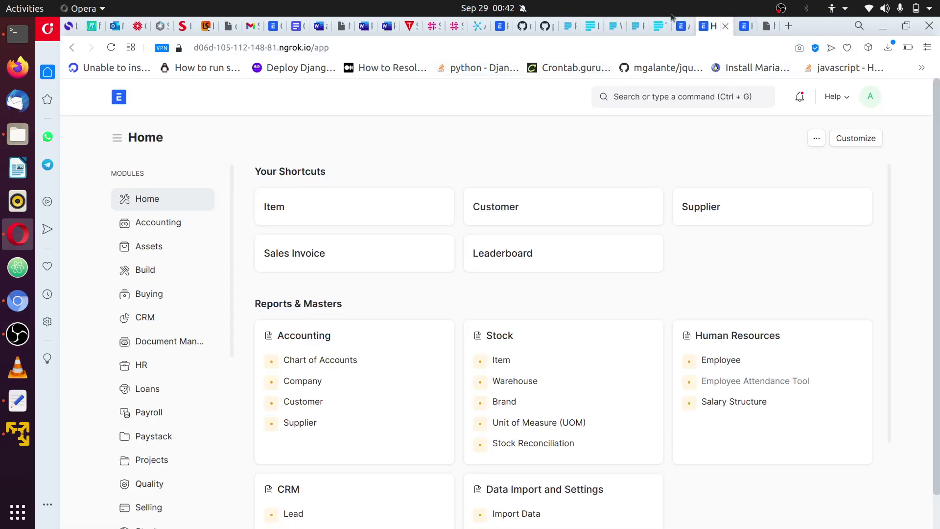
left_click(682, 28)
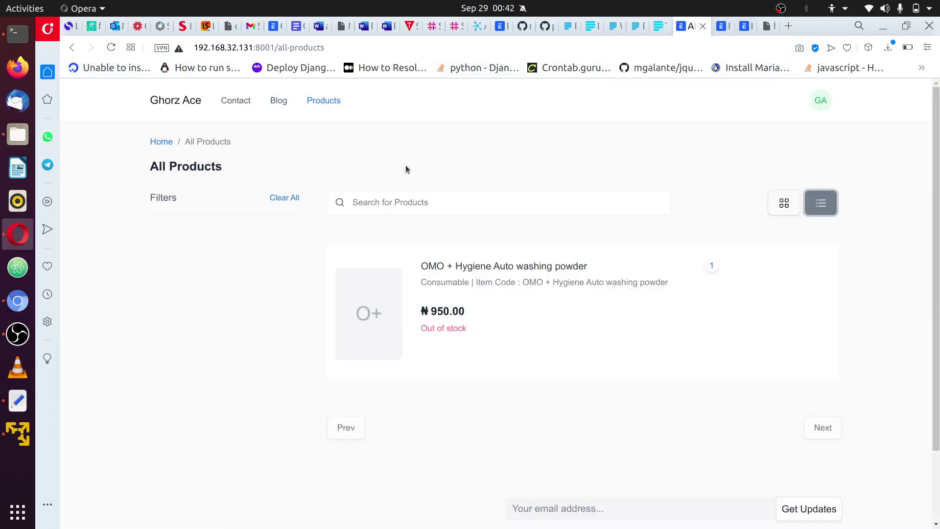
mouse_move(617, 307)
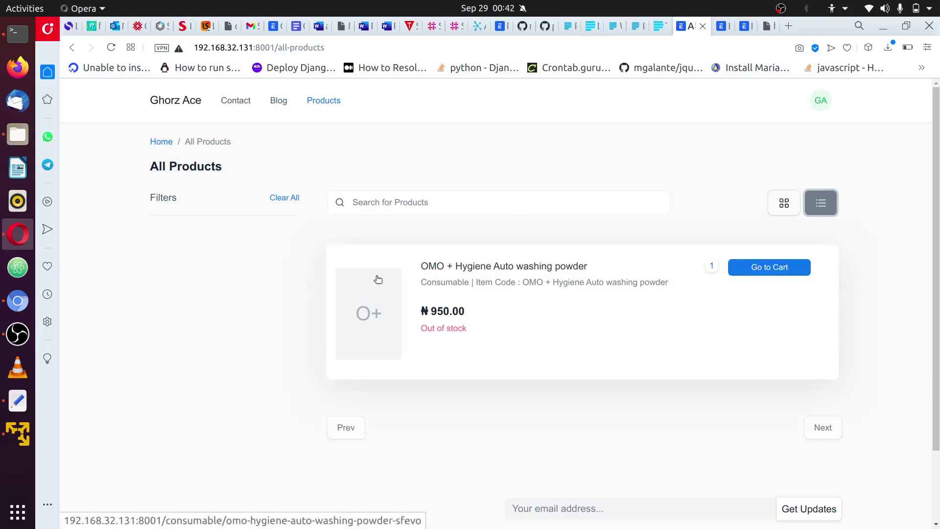
left_click(760, 270)
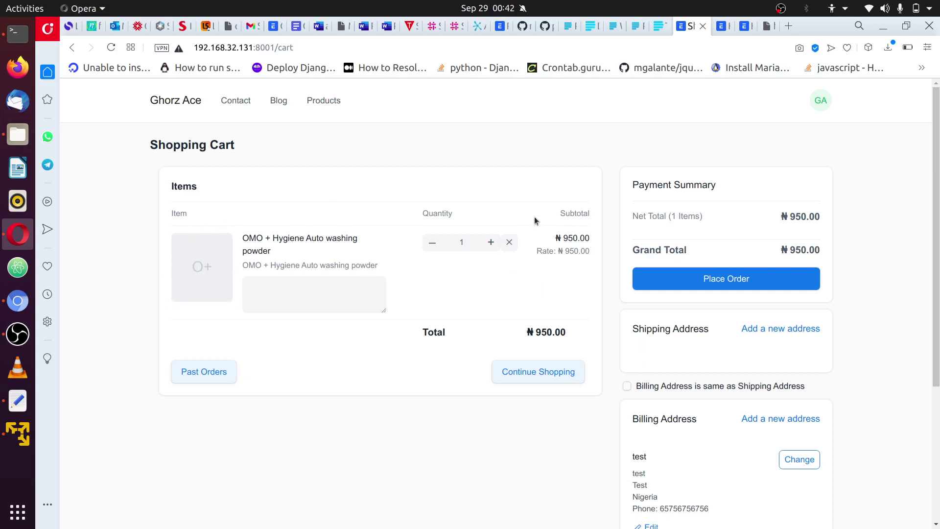
left_click(492, 243)
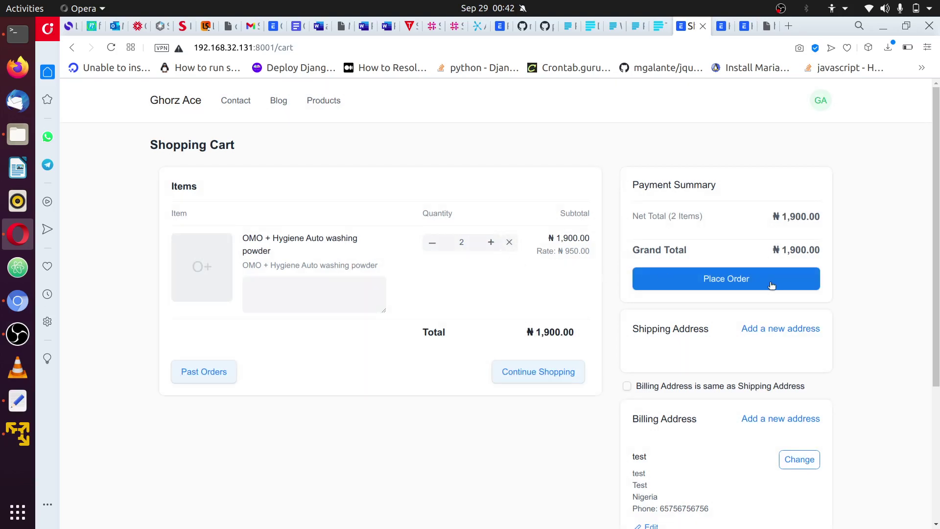
scroll(729, 206, "down", 2)
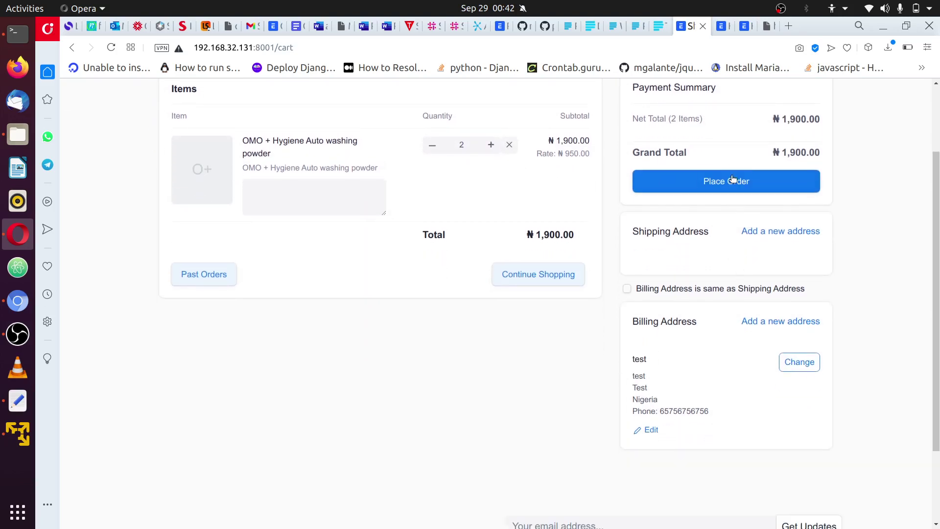
Place the ₦1,900 order with billing same as shipping, and note its Not Paid status.
left_click(733, 181)
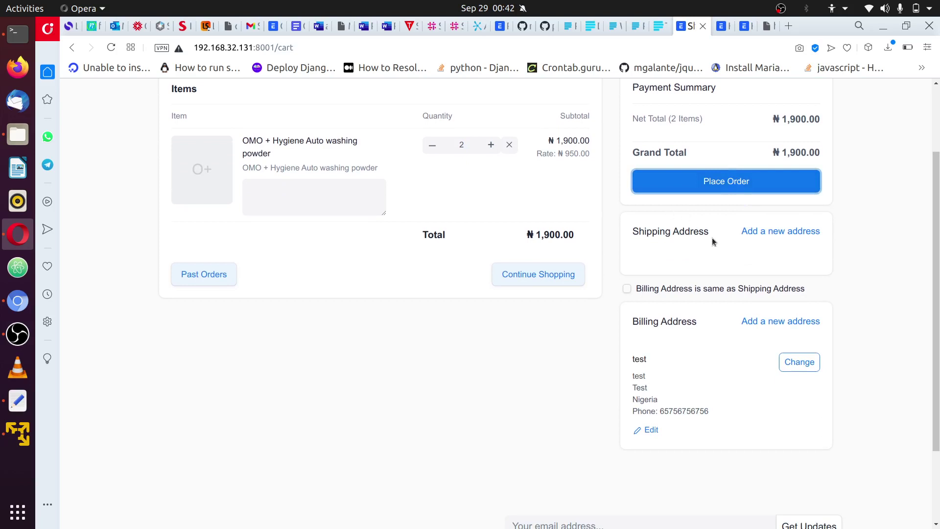
left_click(627, 289)
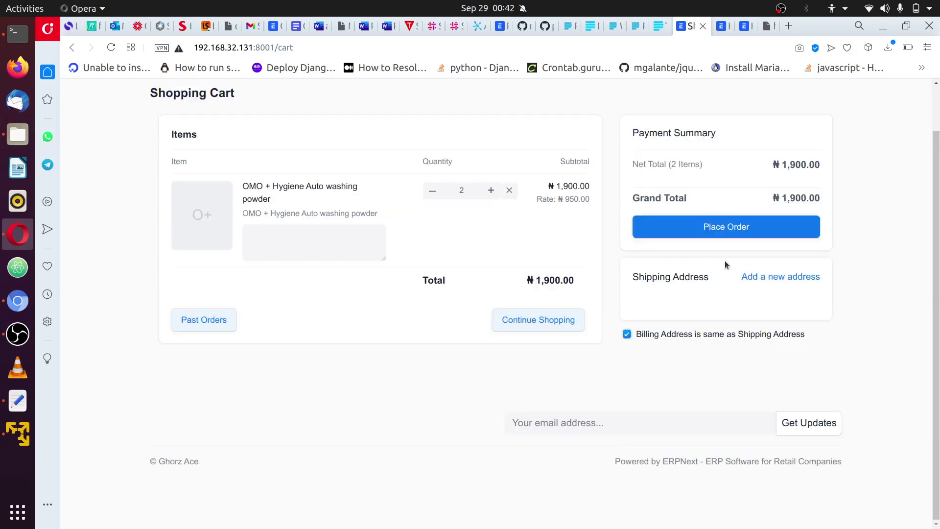
left_click(741, 231)
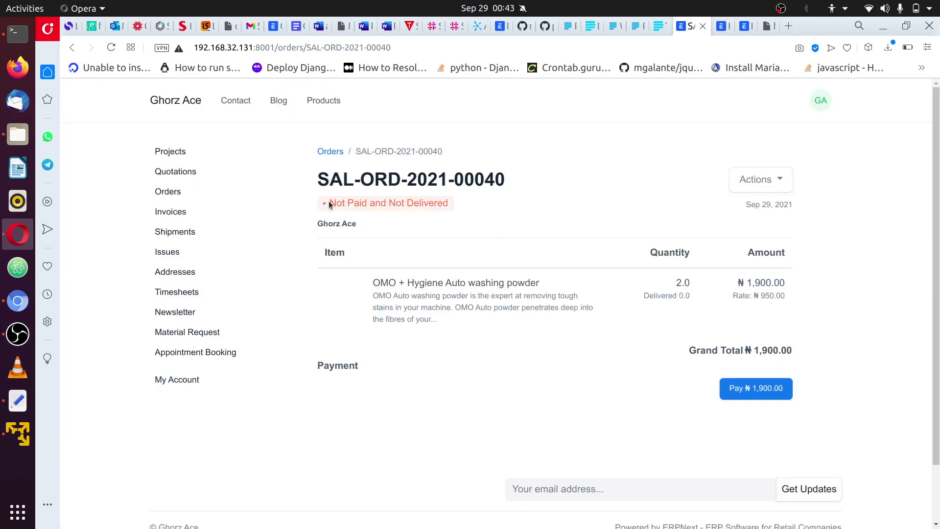
left_click_drag(332, 202, 437, 203)
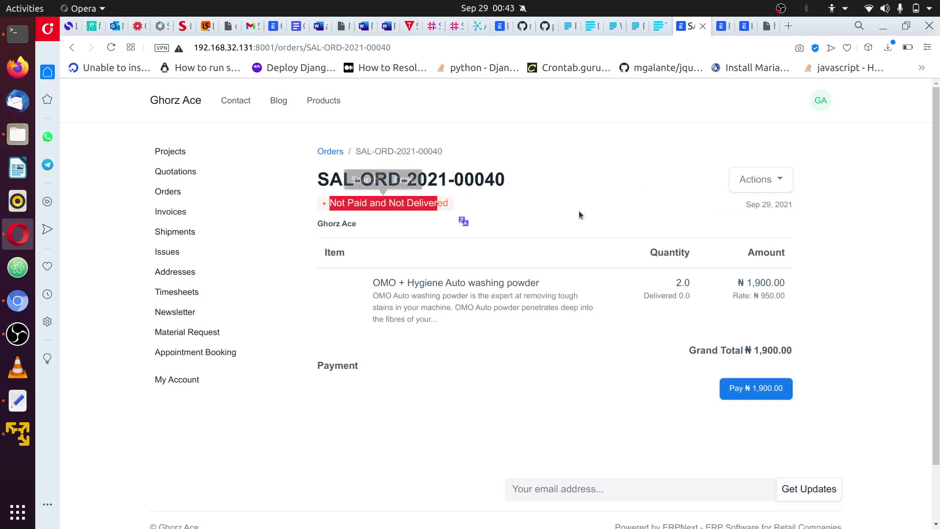
left_click(635, 27)
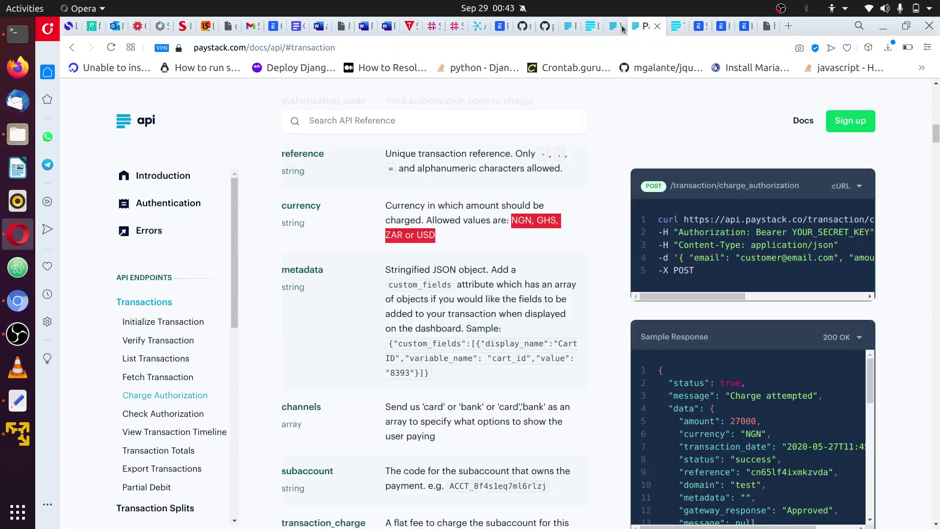
Highlight the allowed currencies NGN, GHS, ZAR and USD in the Paystack API reference.
double_click(522, 222)
left_click(543, 222)
double_click(546, 222)
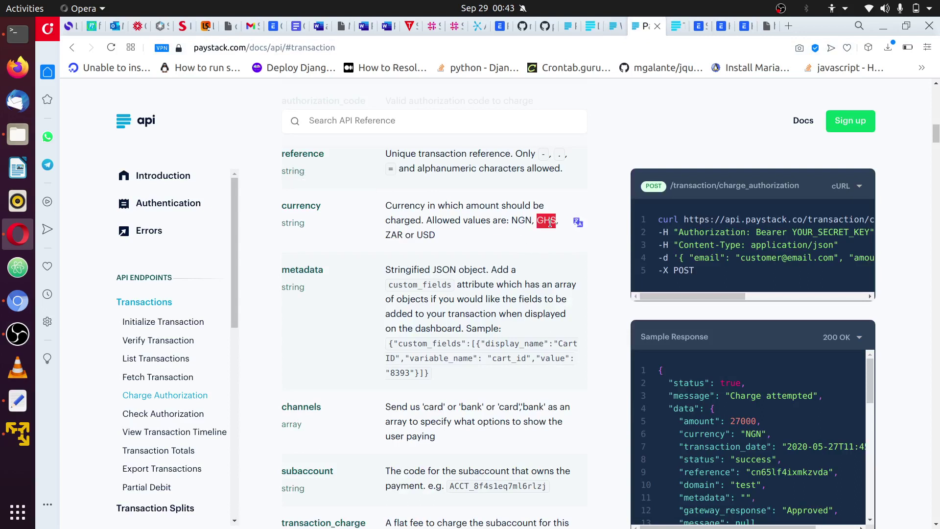
double_click(393, 236)
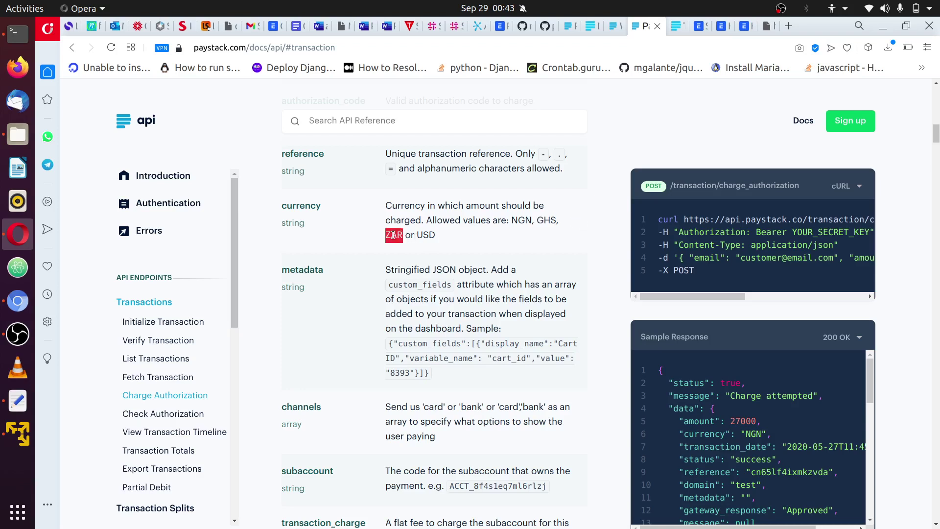
double_click(434, 236)
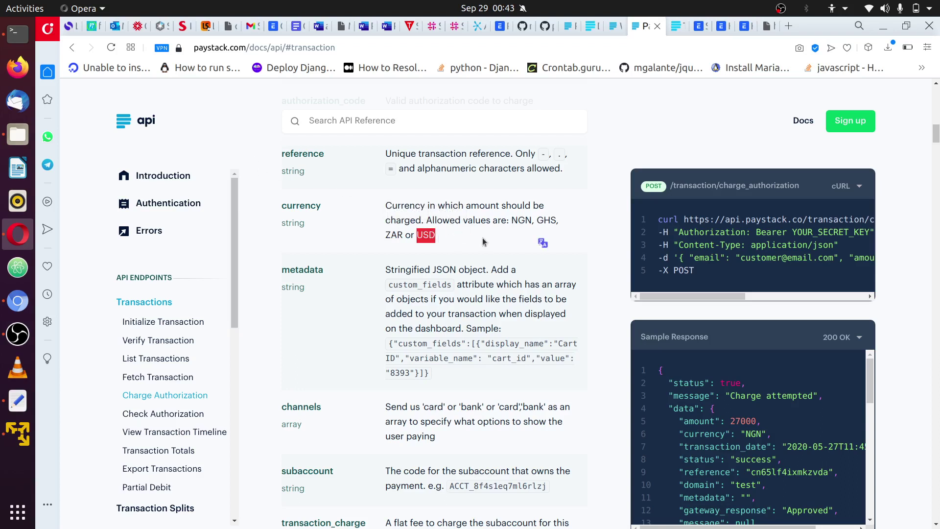
left_click_drag(437, 237, 514, 223)
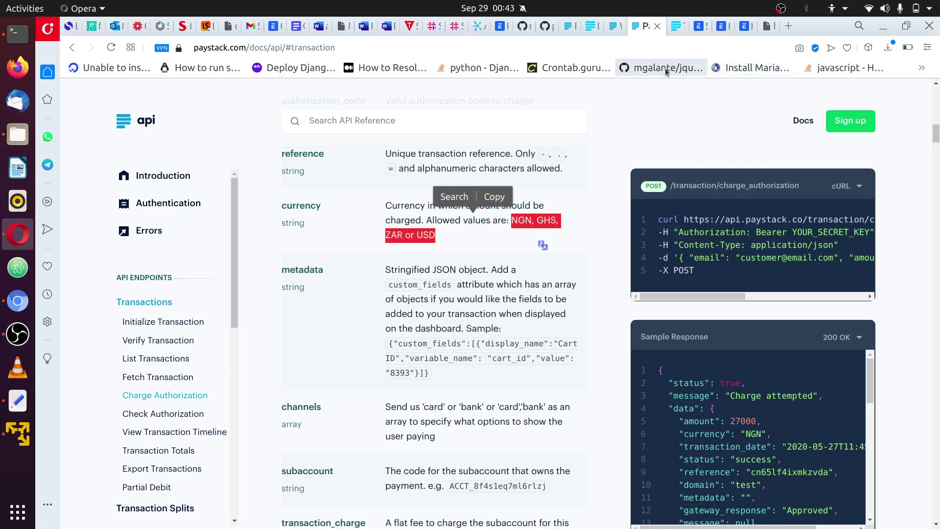
Return to order SAL-ORD-2021-00040 and start paying its ₦1,900.00 total.
left_click(701, 28)
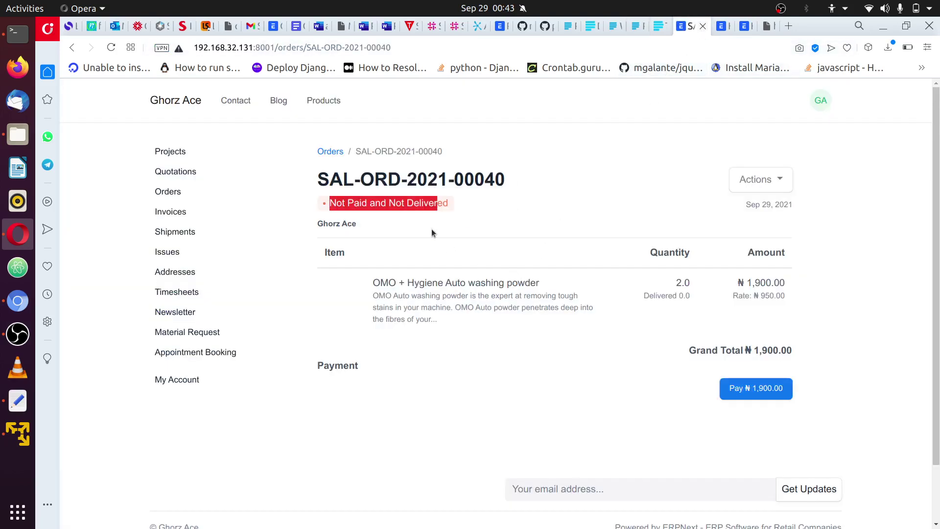
left_click(463, 196)
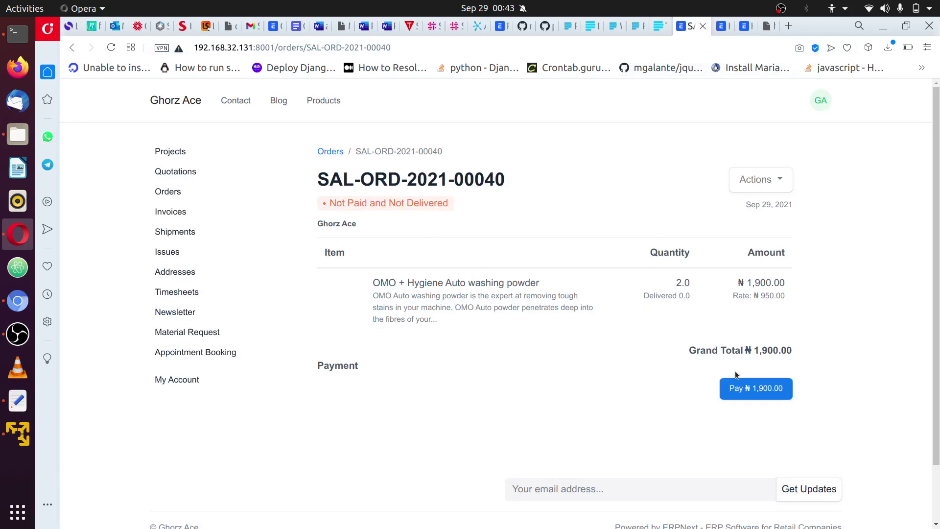
left_click(748, 394)
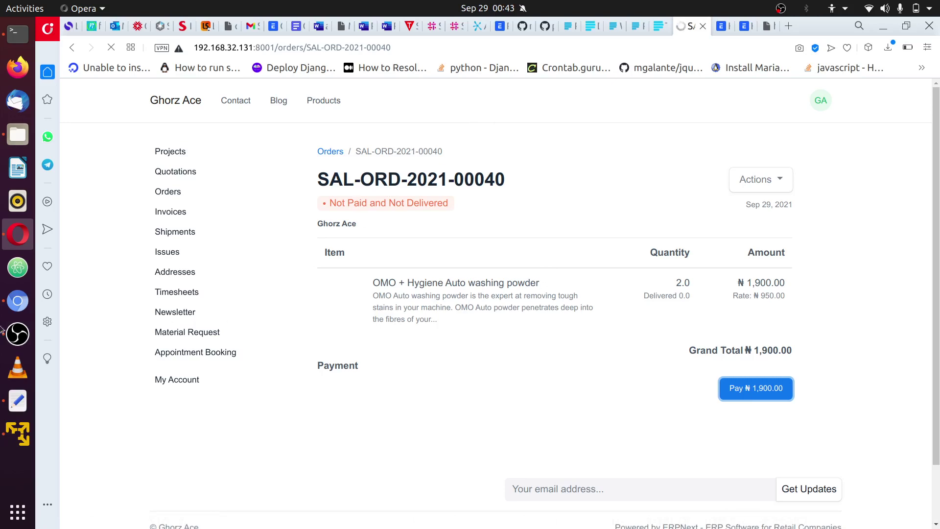
Refresh the Integration Request list and open the newest queued Paystack request.
left_click(13, 303)
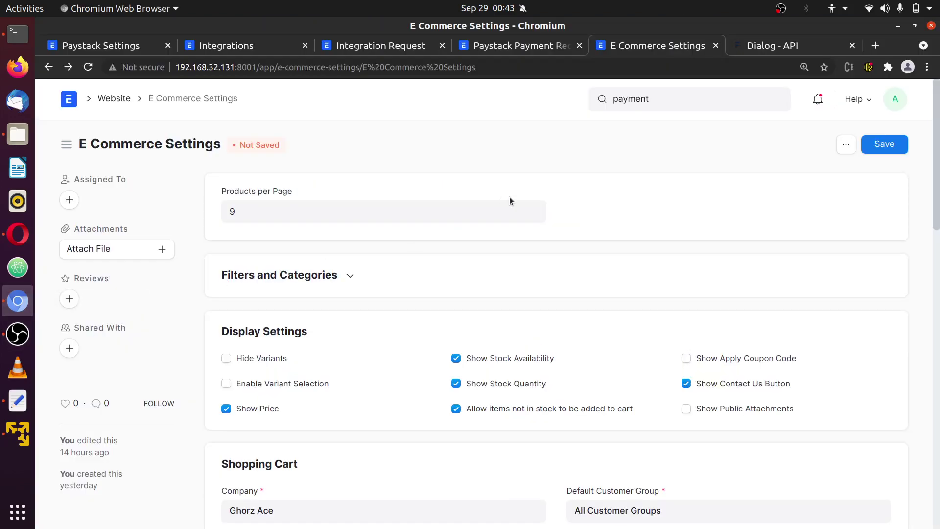
left_click(373, 44)
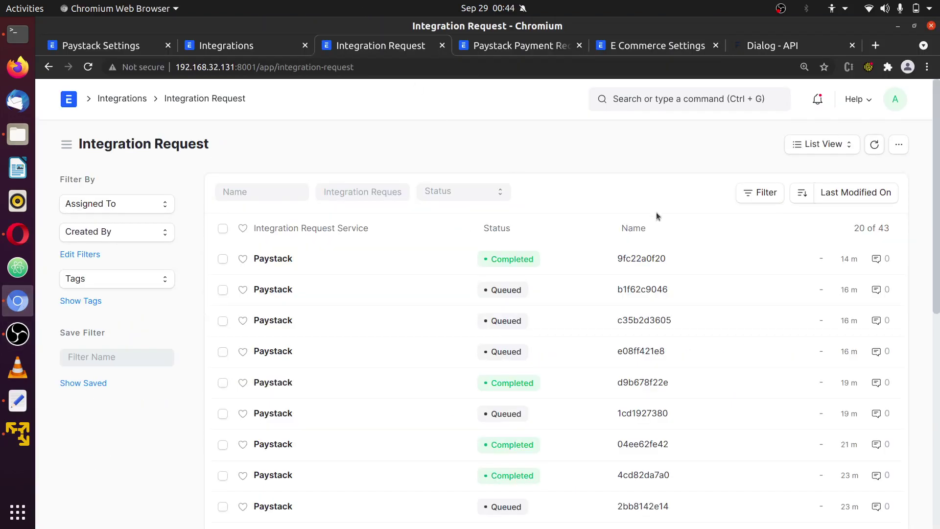
left_click(879, 146)
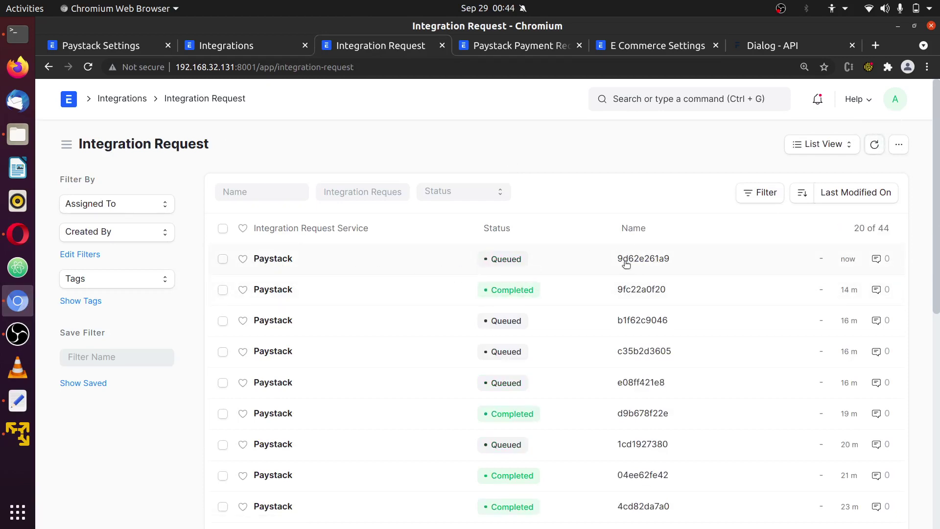
left_click(271, 260)
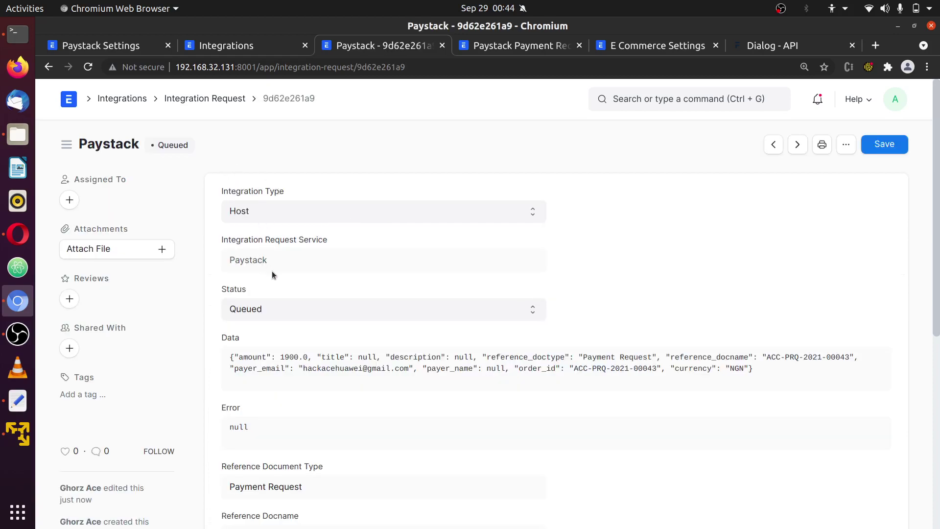
Review the request's data for ACC-PRQ-2021-00043, then go back to the Integration Request list.
scroll(441, 318, "down", 4)
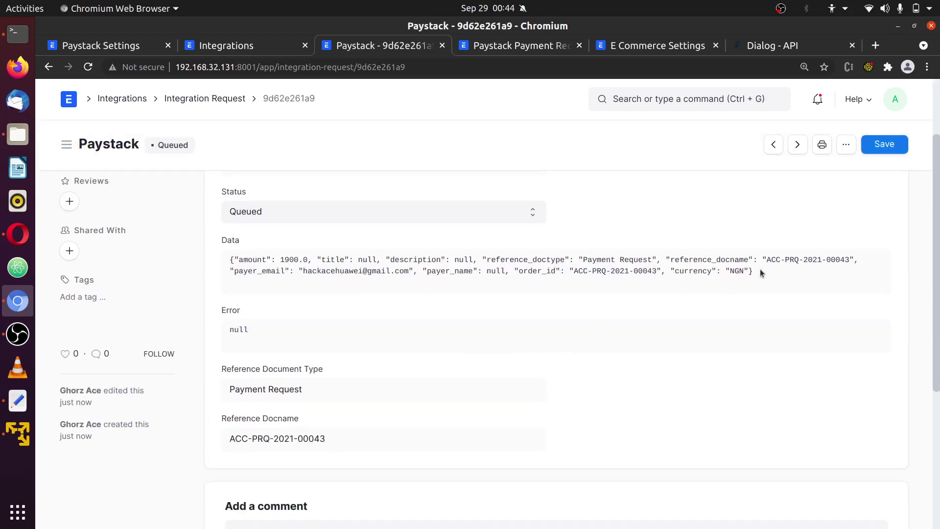
left_click_drag(760, 273, 301, 278)
left_click(368, 279)
scroll(380, 318, "down", 3)
scroll(380, 319, "down", 1)
scroll(265, 254, "up", 2)
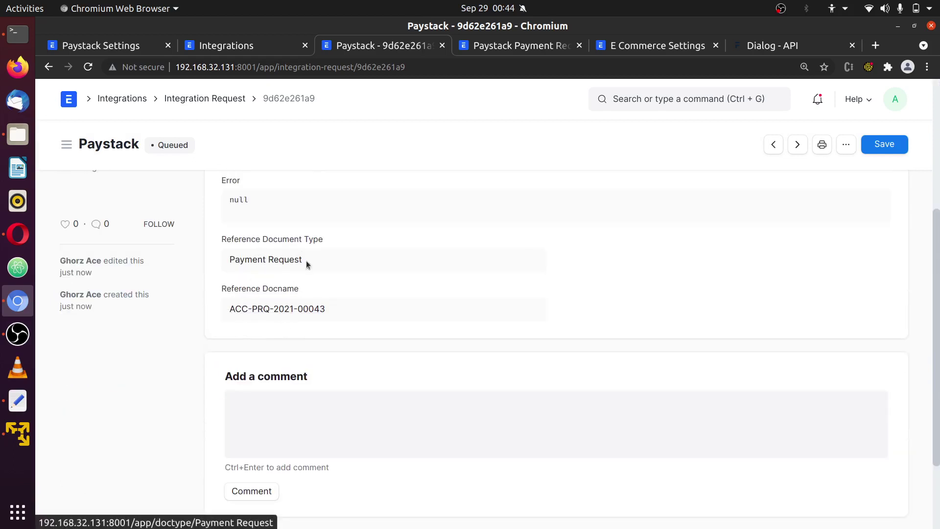
scroll(328, 254, "up", 2)
scroll(338, 245, "up", 2)
left_click(237, 100)
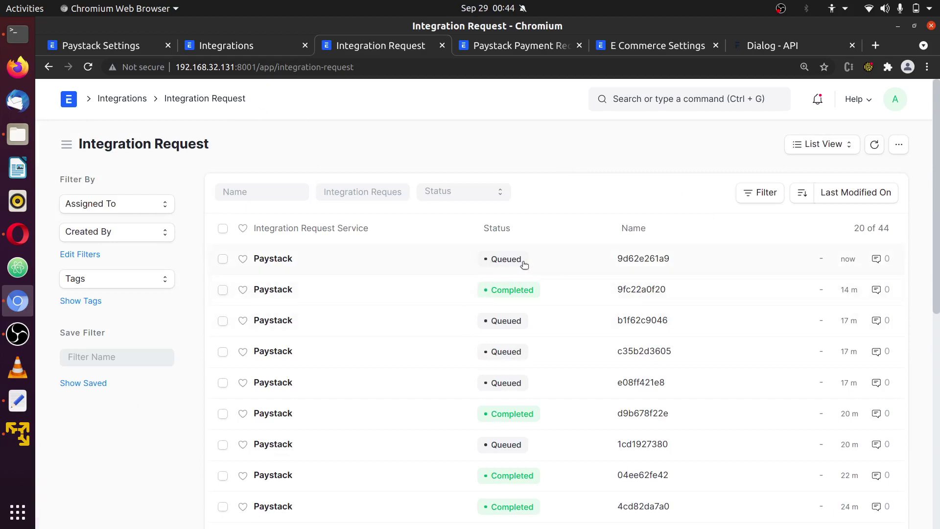
left_click(18, 235)
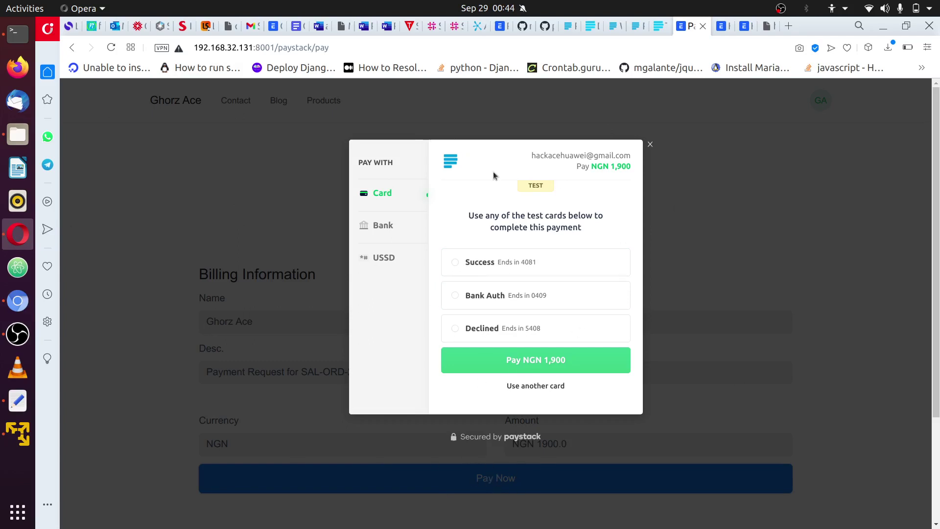
Pay the NGN 1,900 order in Paystack Checkout with the Success test card.
left_click(481, 264)
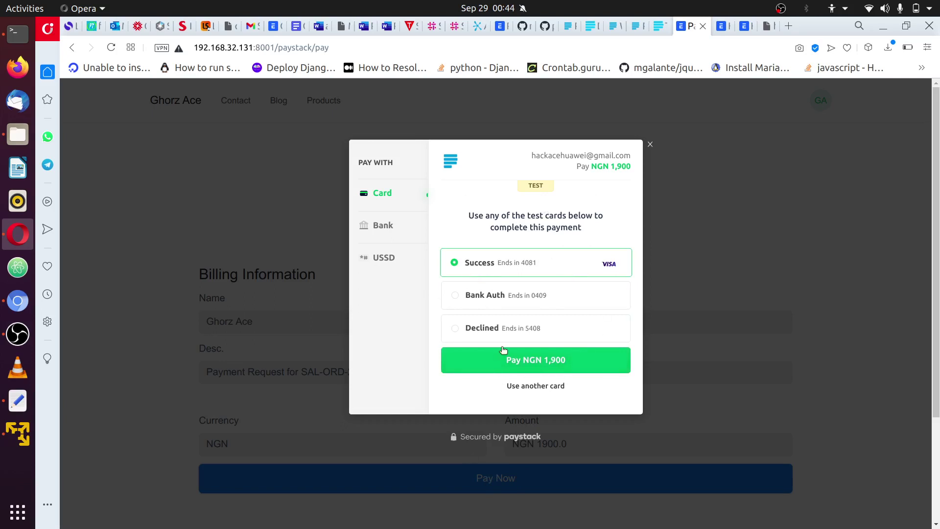
left_click(534, 363)
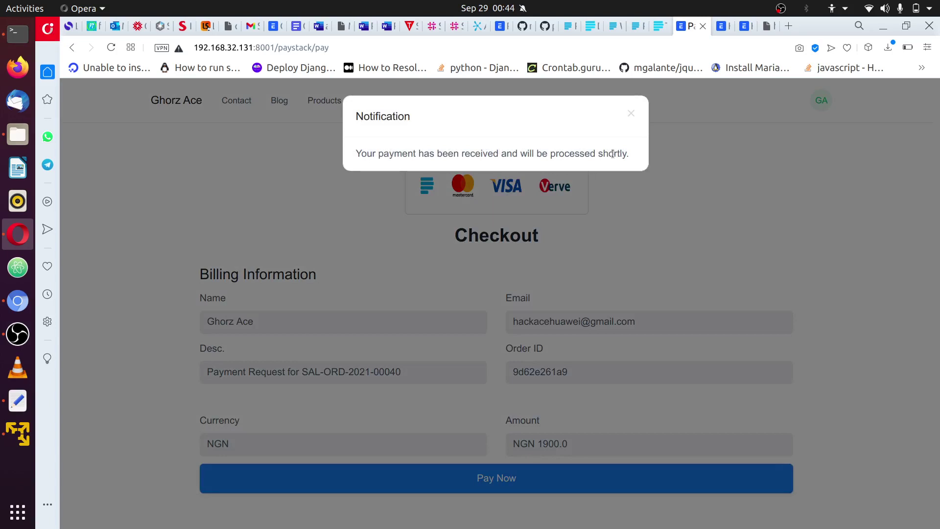
left_click(18, 34)
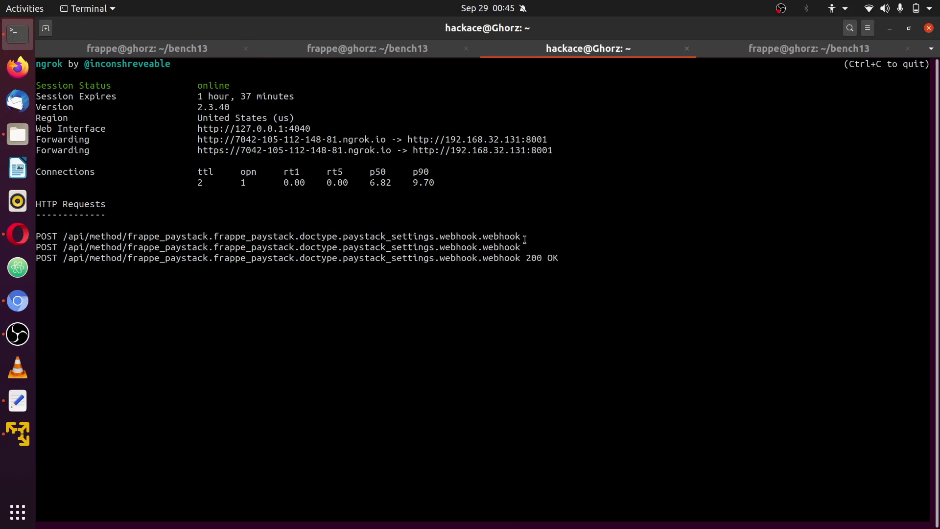
Check the ngrok Paystack webhook POST lines for the 200 OK, then return to order SAL-ORD-2021-00040.
left_click_drag(525, 239, 55, 262)
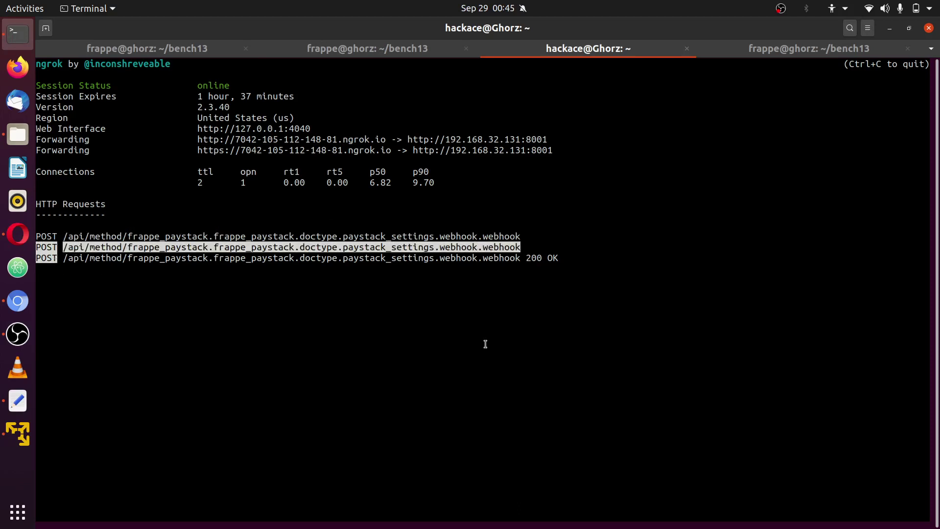
left_click(28, 241)
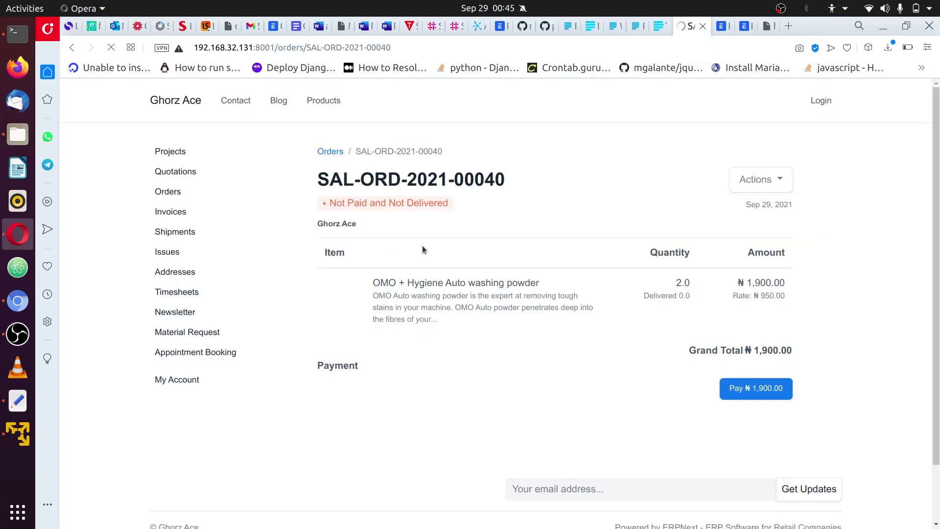
Verify the order status still reads Not Paid and Not Delivered, then return to the Integration Request list.
left_click_drag(327, 207, 375, 207)
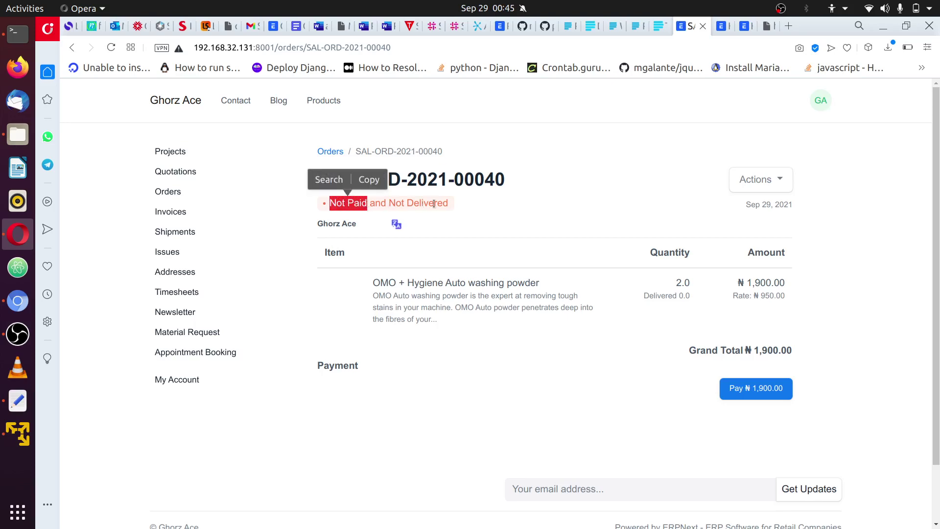
left_click_drag(450, 206, 326, 208)
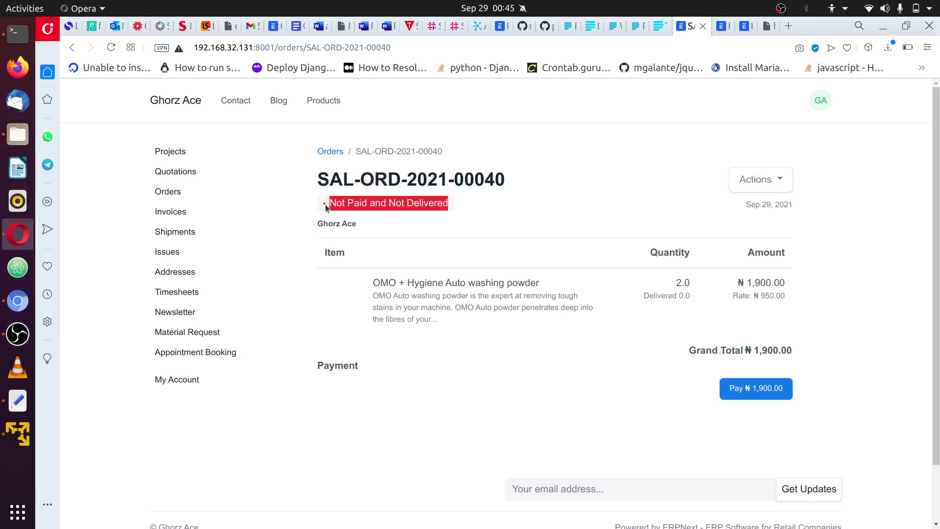
left_click(473, 212)
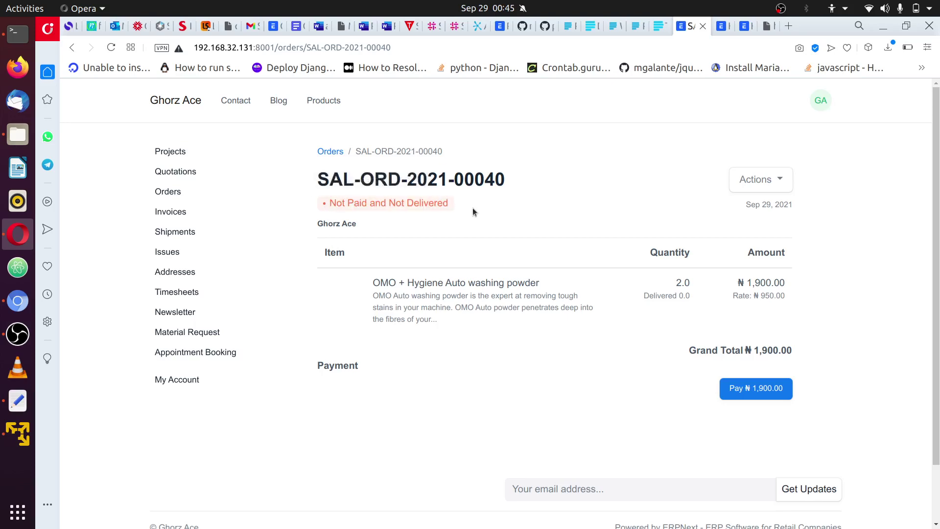
left_click(17, 300)
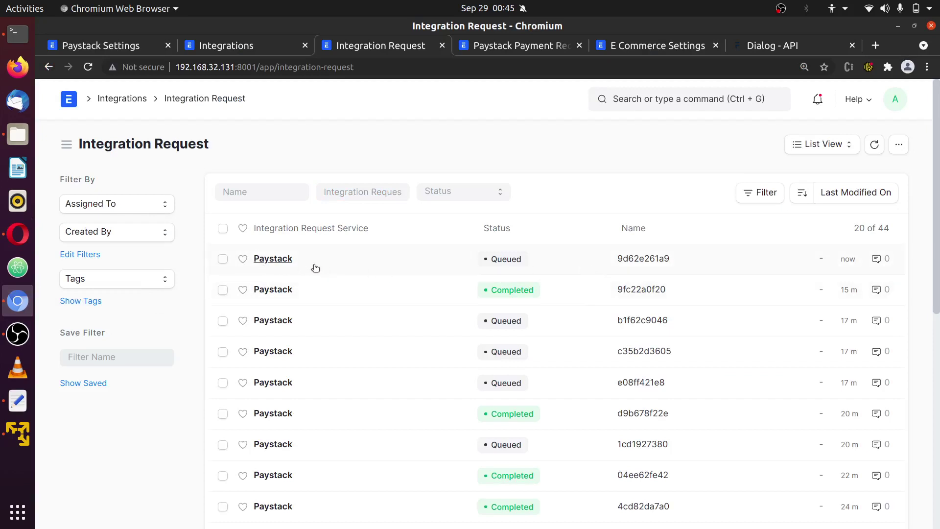
Refresh the Integration Request list so request 9d62e261a9 reads Completed, then reload the order page.
left_click(876, 148)
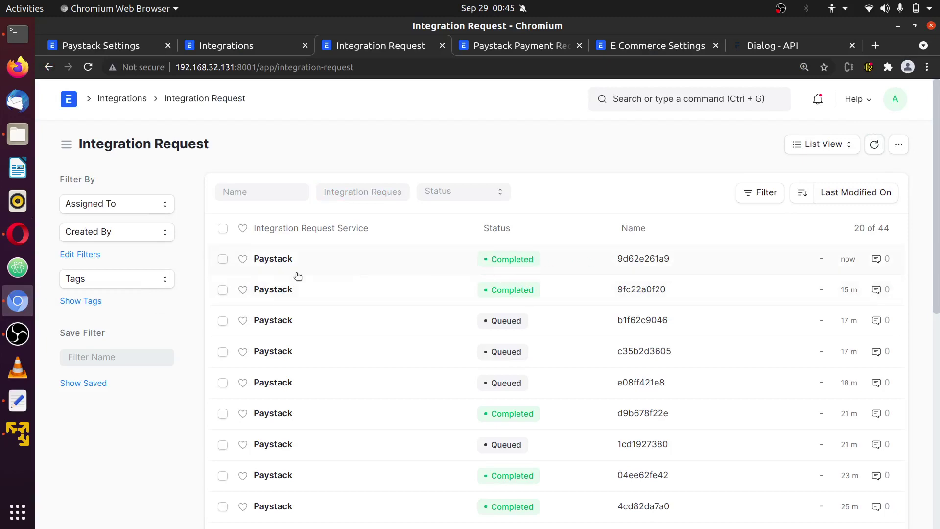
left_click(16, 237)
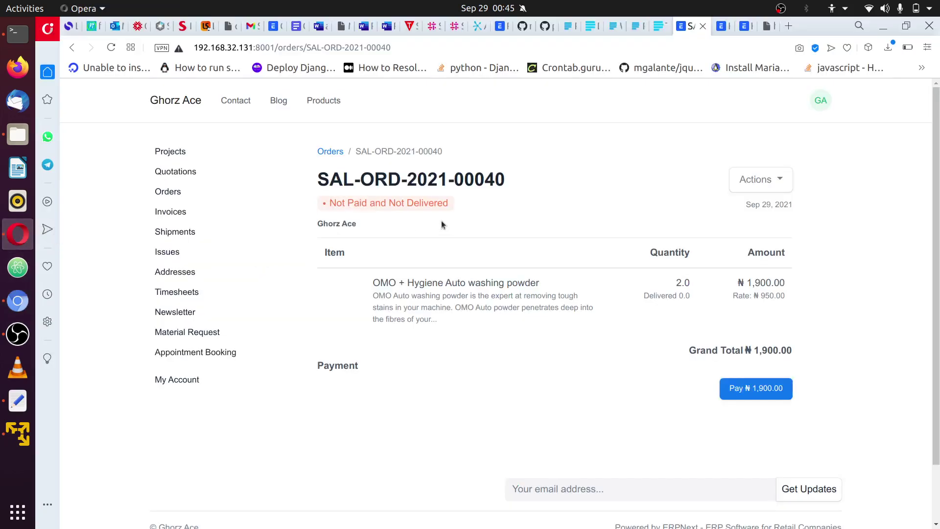
left_click_drag(325, 202, 446, 203)
left_click(464, 203)
left_click(111, 48)
Confirm order SAL-ORD-2021-00040 now reads Paid and Not Delivered with no pay option.
double_click(331, 202)
mouse_move(331, 202)
left_mouse_down()
mouse_move(452, 201)
mouse_move(331, 185)
left_mouse_up()
left_click(478, 186)
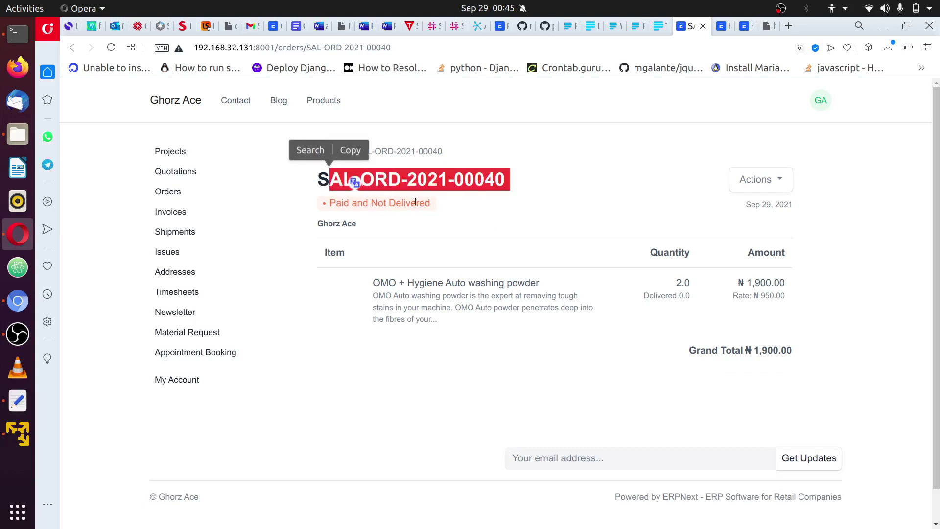
left_click_drag(415, 202, 378, 202)
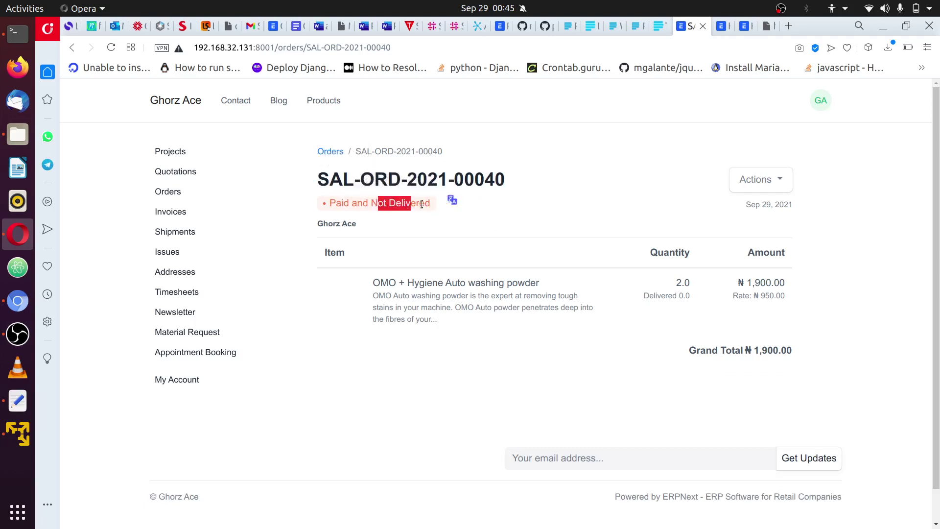
double_click(349, 202)
left_click(539, 214)
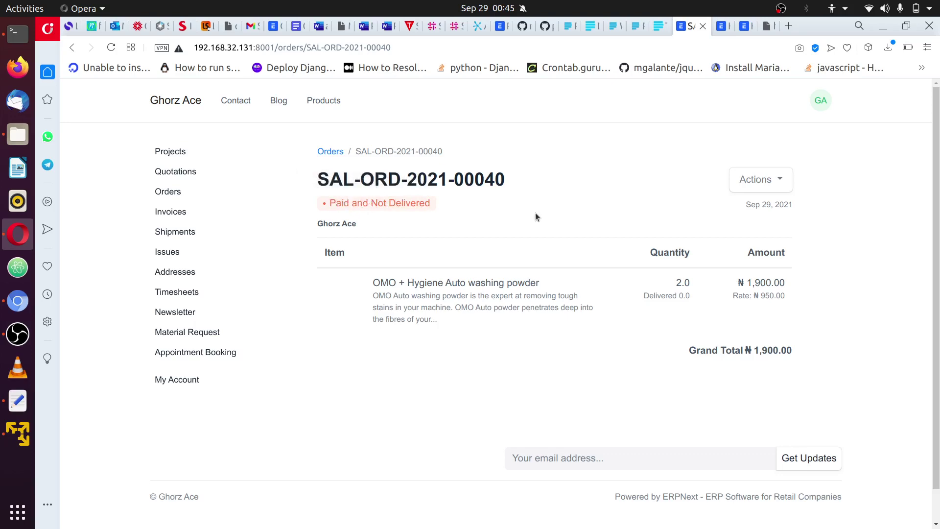
left_click(18, 301)
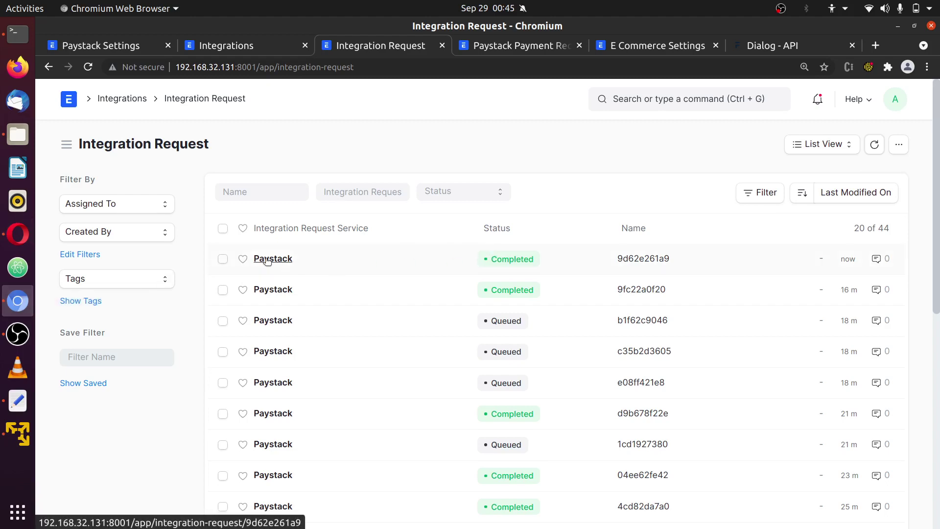
Open integration request 9d62e261a9 and follow its link to payment request ACC-PRQ-2021-00043.
left_click(286, 265)
scroll(343, 343, "down", 3)
scroll(331, 355, "down", 1)
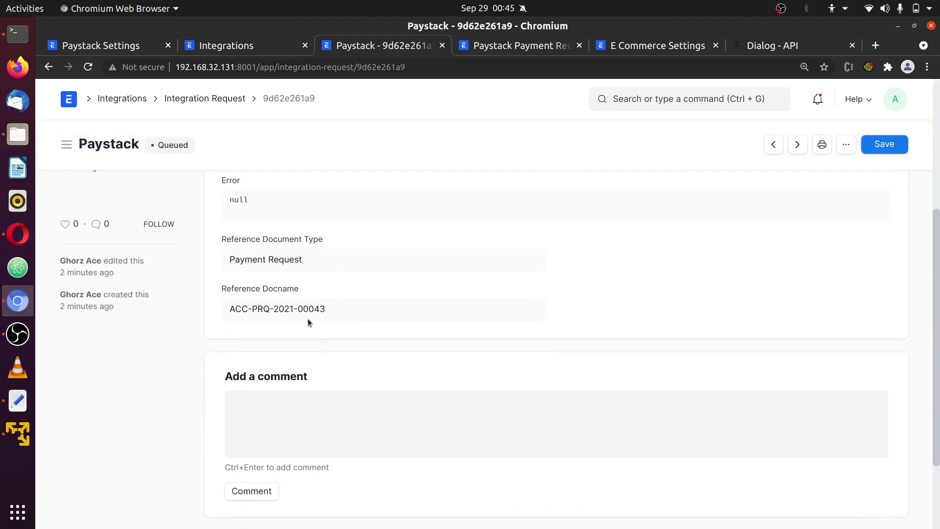
left_click(306, 312)
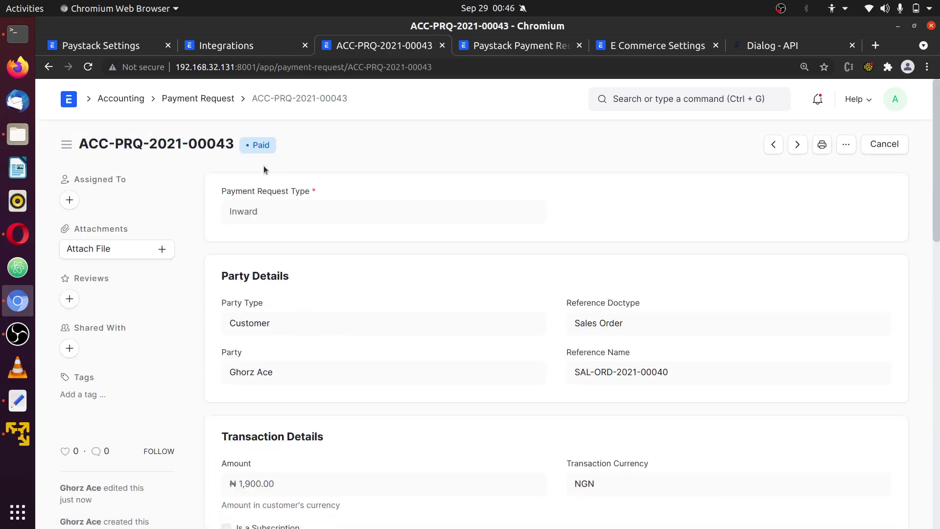
Review the ₦1,900 request's Paid status and expanded Paystack gateway details, then go Home.
scroll(275, 262, "down", 3)
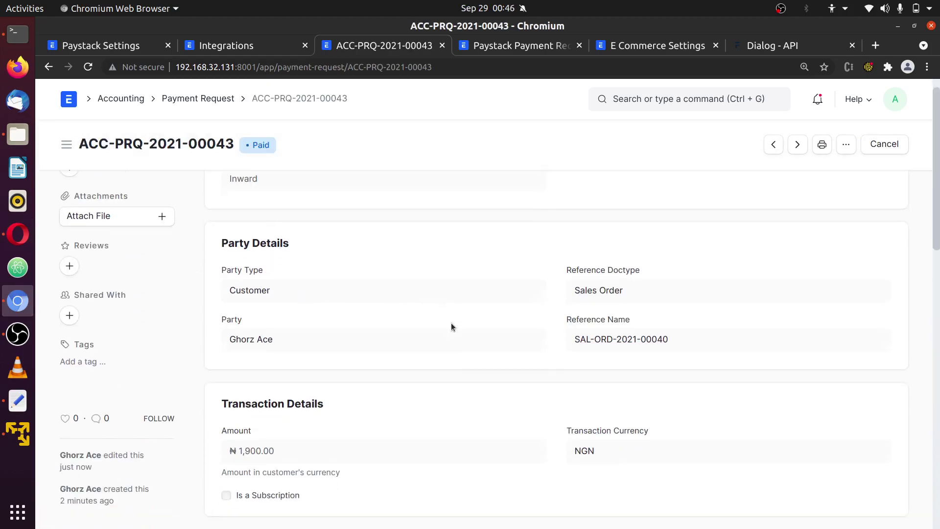
scroll(294, 306, "down", 1)
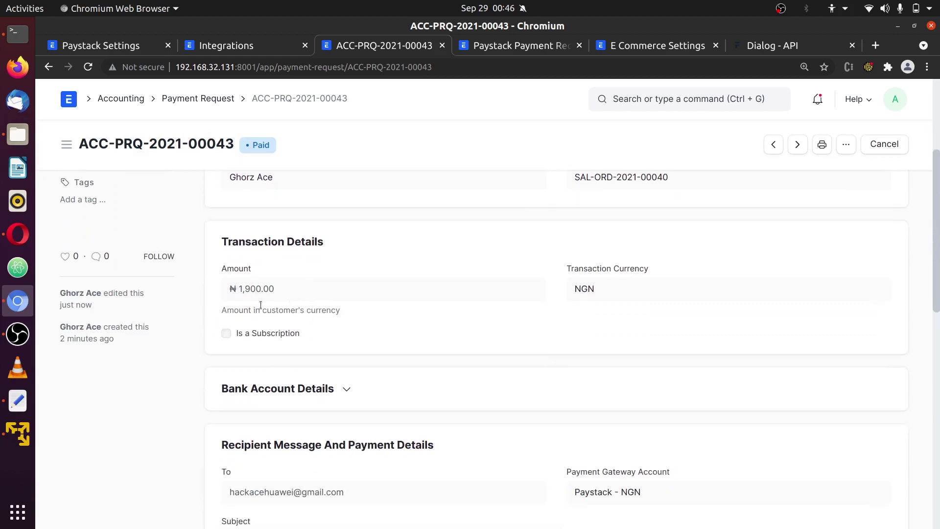
scroll(312, 337, "down", 2)
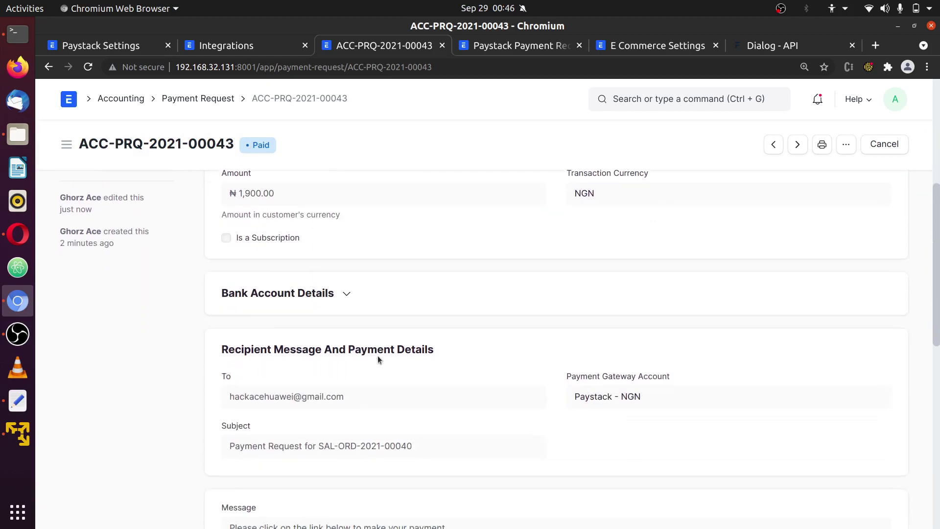
scroll(355, 362, "down", 6)
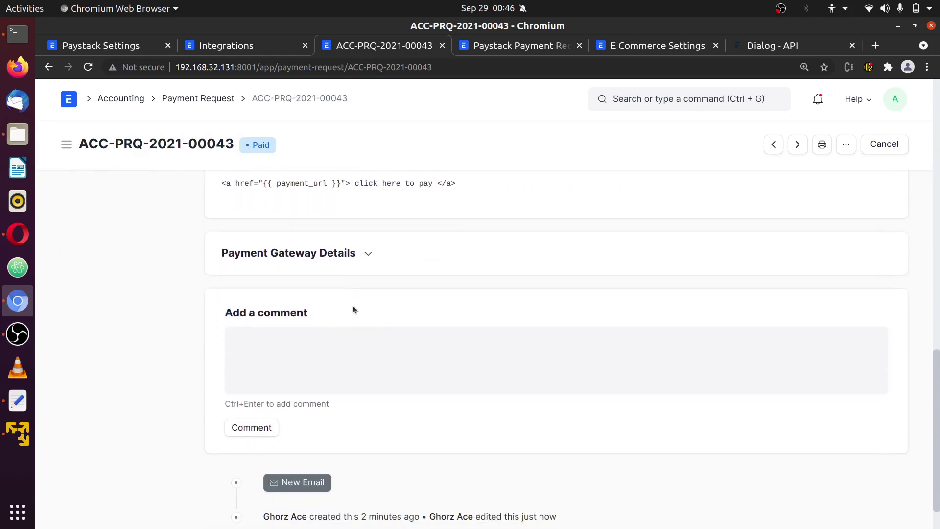
left_click(366, 253)
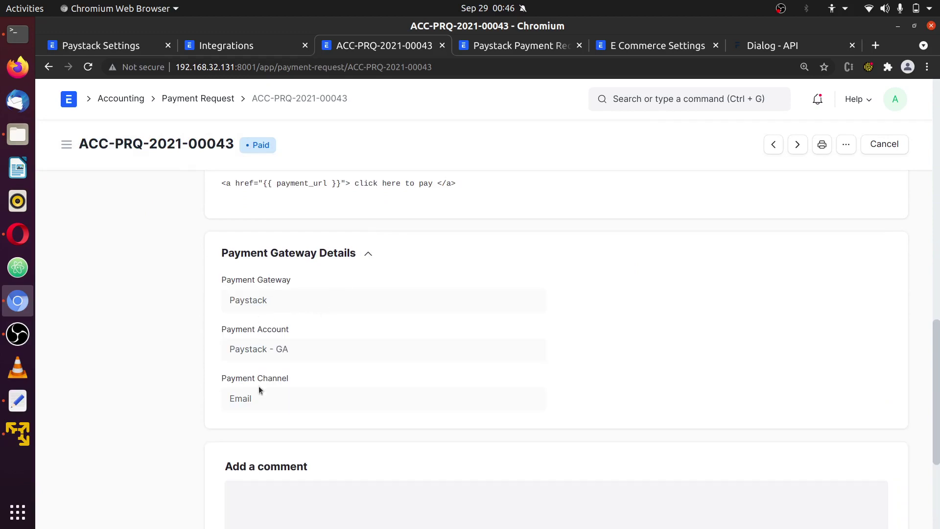
scroll(527, 255, "up", 8)
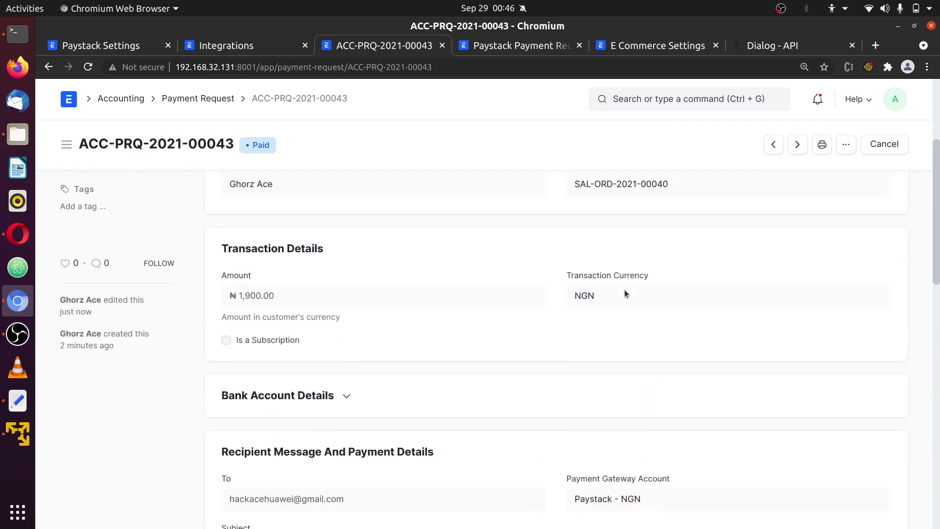
scroll(344, 440, "down", 3)
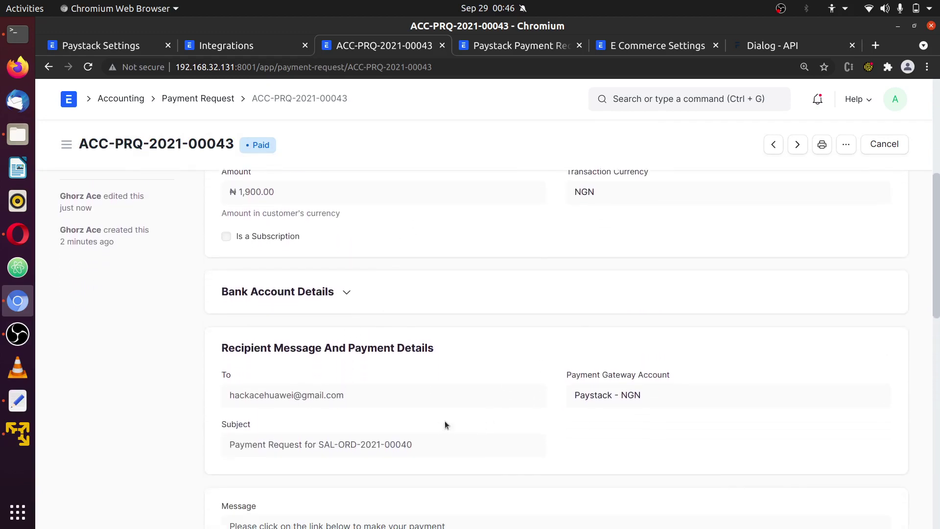
scroll(340, 282, "up", 7)
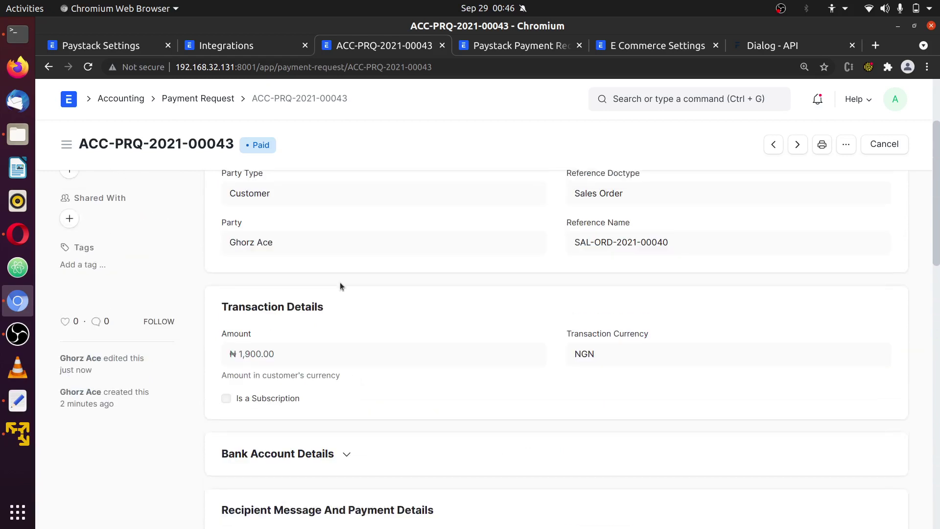
left_click(69, 100)
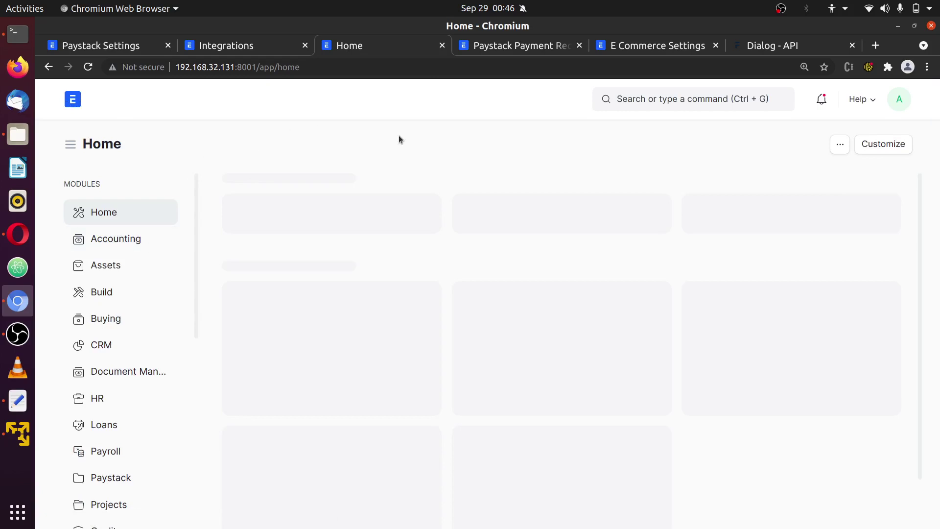
Search 'sales ord' and open the Sales Order list.
left_click(673, 98)
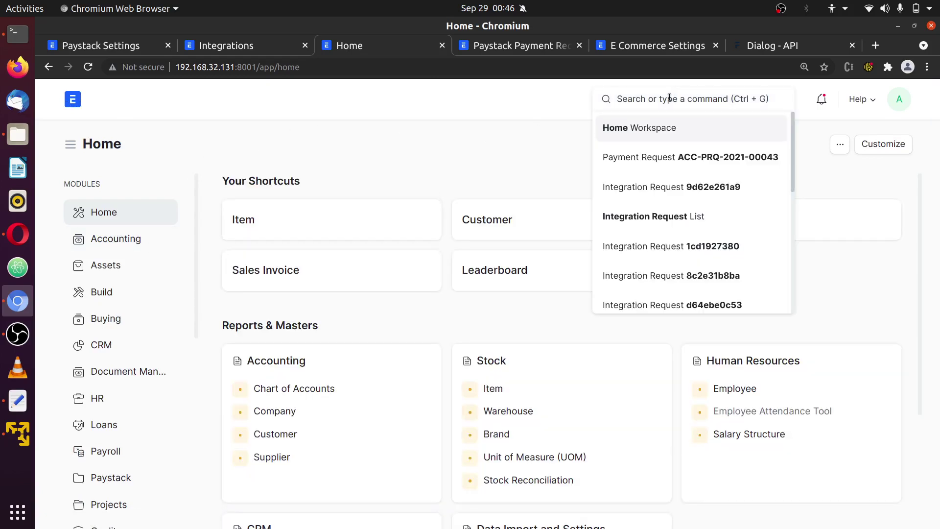
type("a")
key("BackSpace")
type("sales ord")
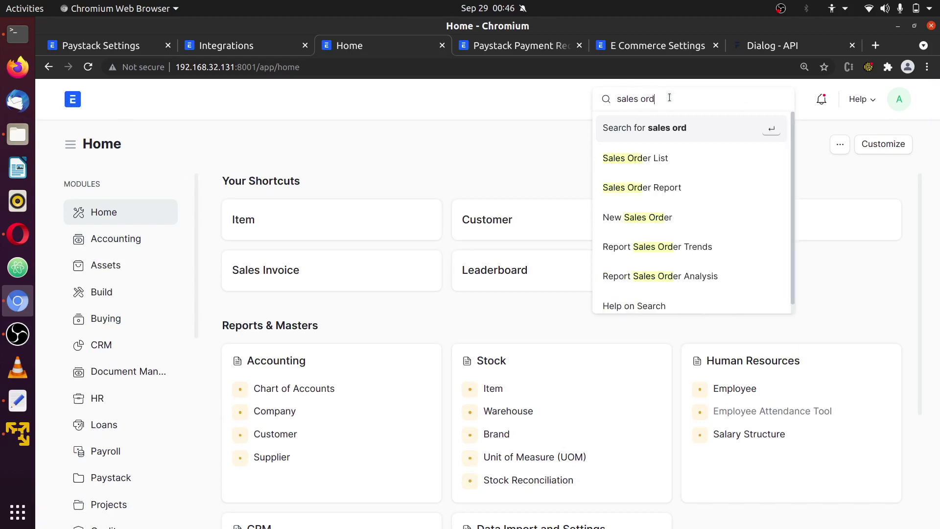
left_click(667, 159)
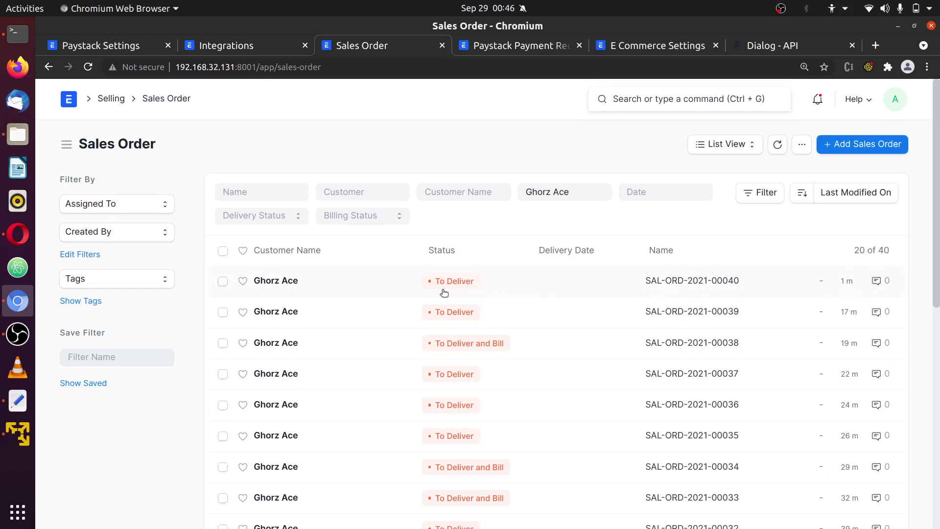
Open SAL-ORD-2021-00040, confirm Advance Paid ₦1,900.00, then bring up its portal order page.
left_click(288, 283)
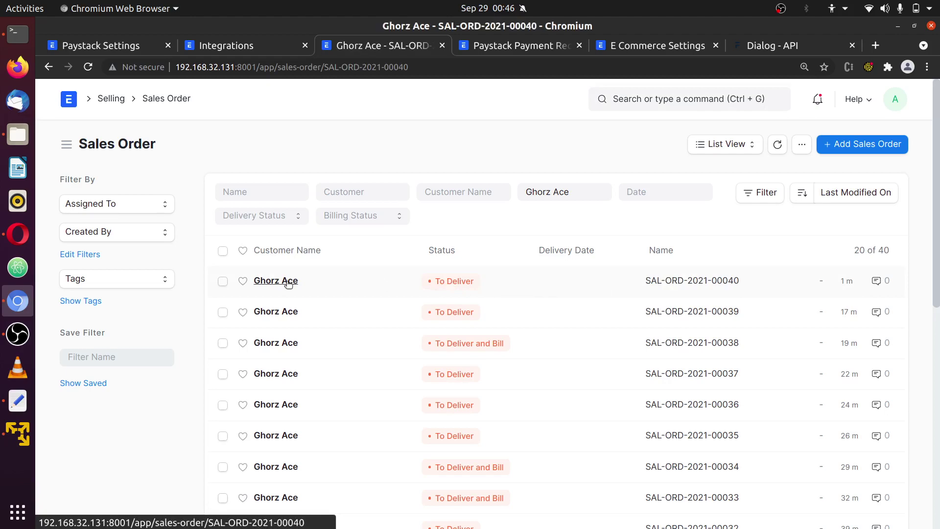
scroll(395, 250, "down", 3)
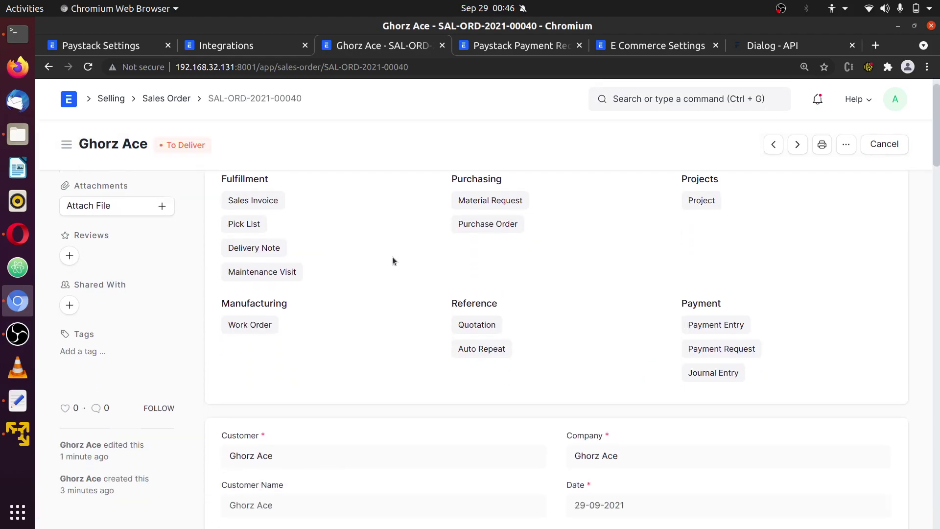
scroll(574, 279, "down", 4)
scroll(458, 339, "down", 1)
scroll(458, 339, "down", 3)
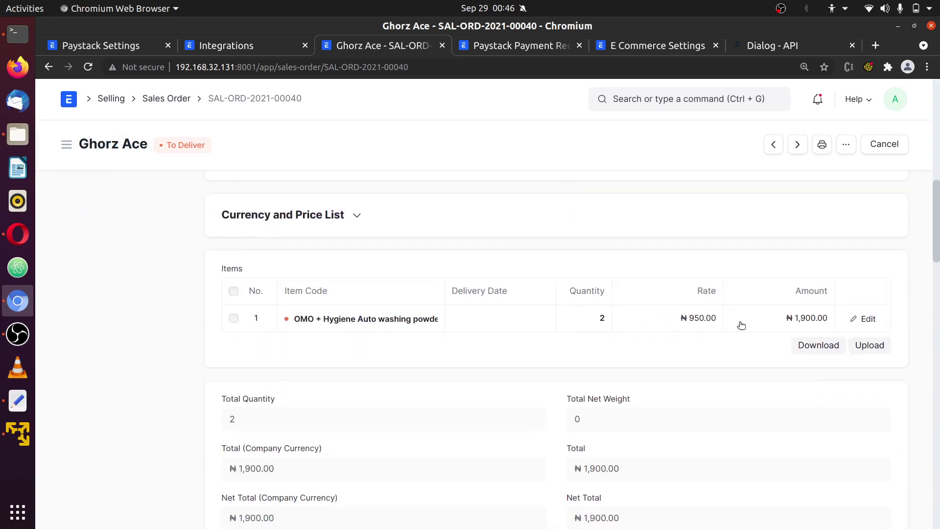
scroll(735, 313, "down", 1)
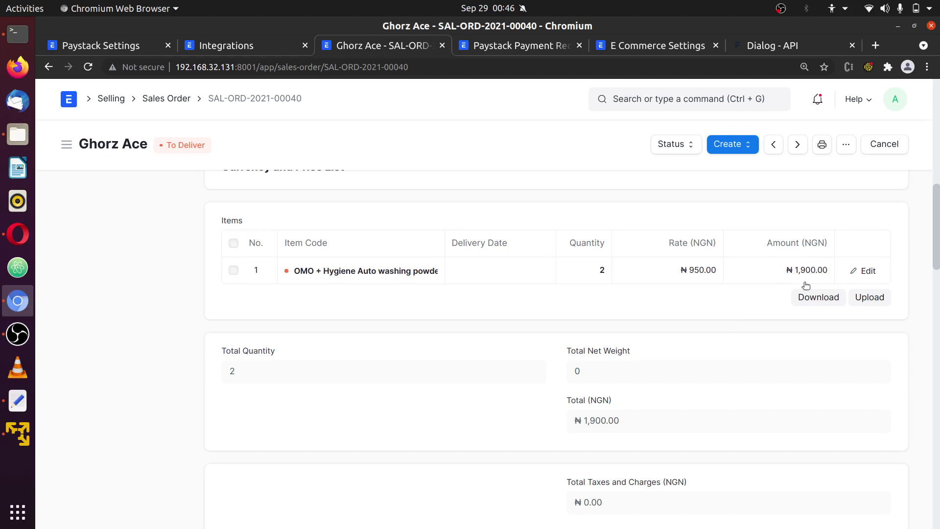
scroll(636, 333, "down", 1)
scroll(642, 327, "down", 12)
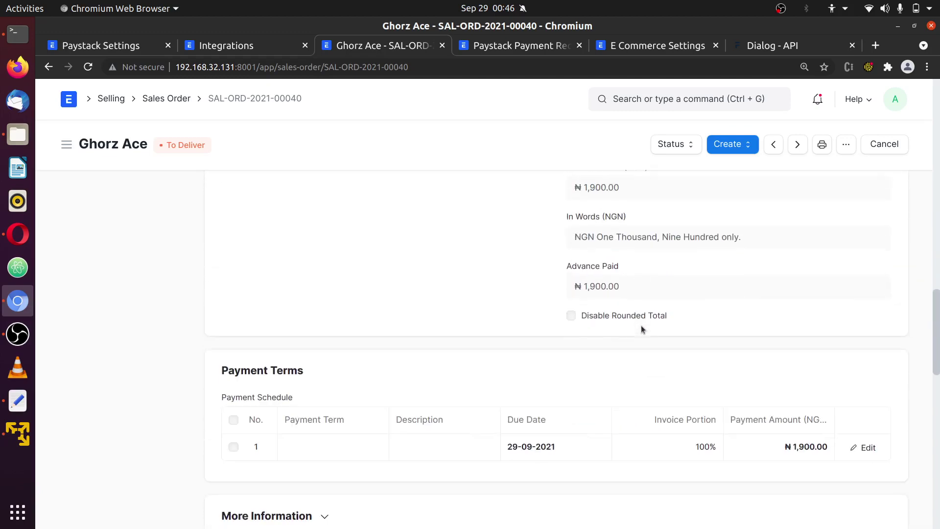
scroll(581, 325, "down", 4)
scroll(538, 304, "up", 6)
scroll(480, 205, "up", 2)
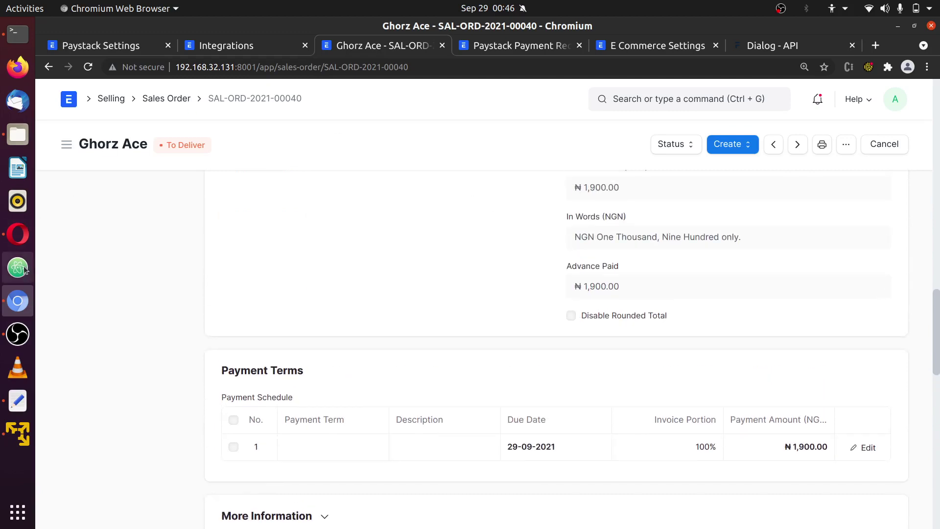
left_click(19, 235)
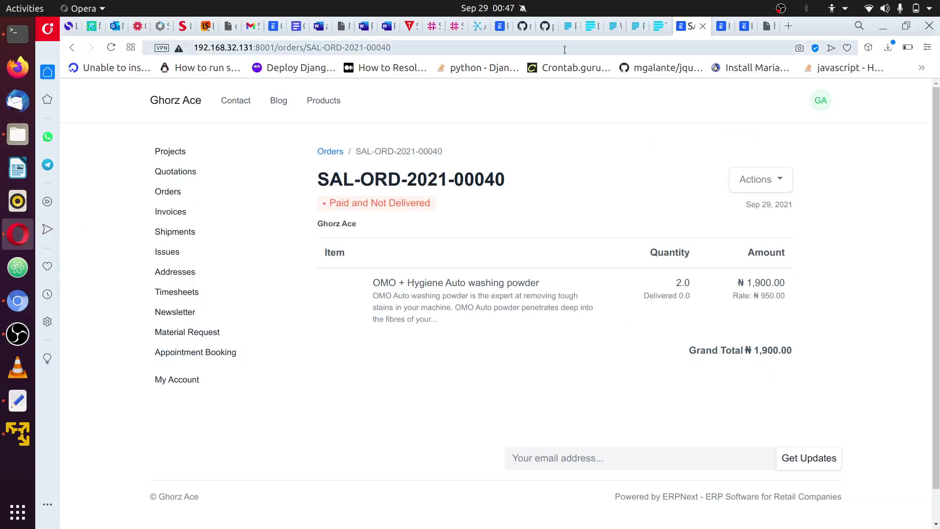
Go to the Paystack Transactions page and reload it to pick up the new payment.
left_click(582, 27)
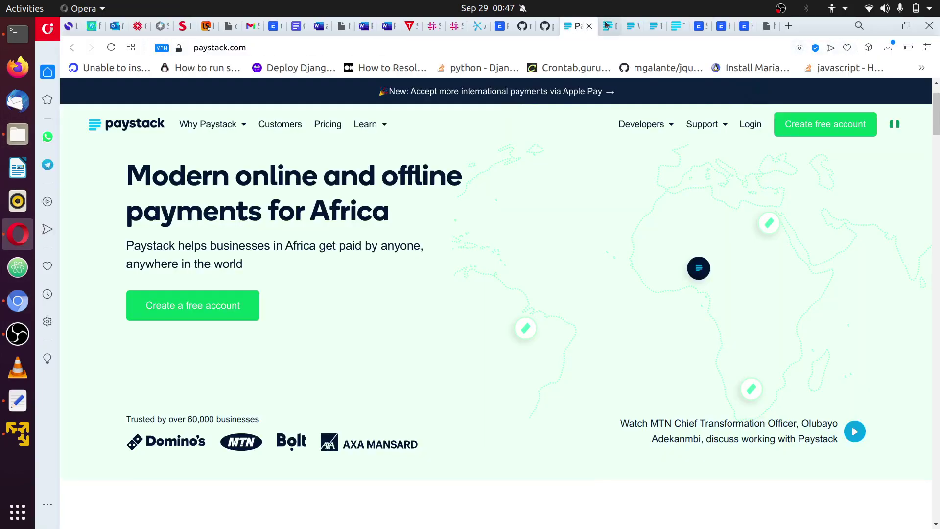
left_click(608, 26)
left_click(632, 26)
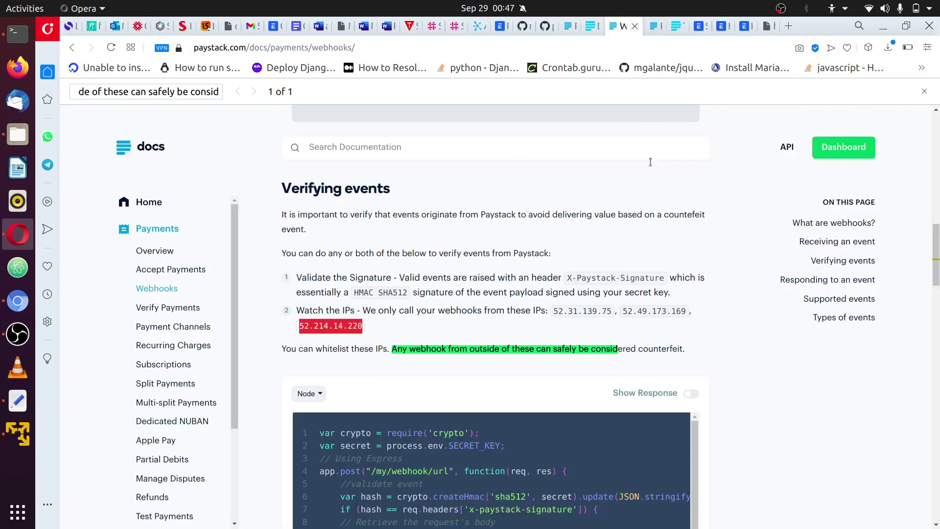
left_click(656, 27)
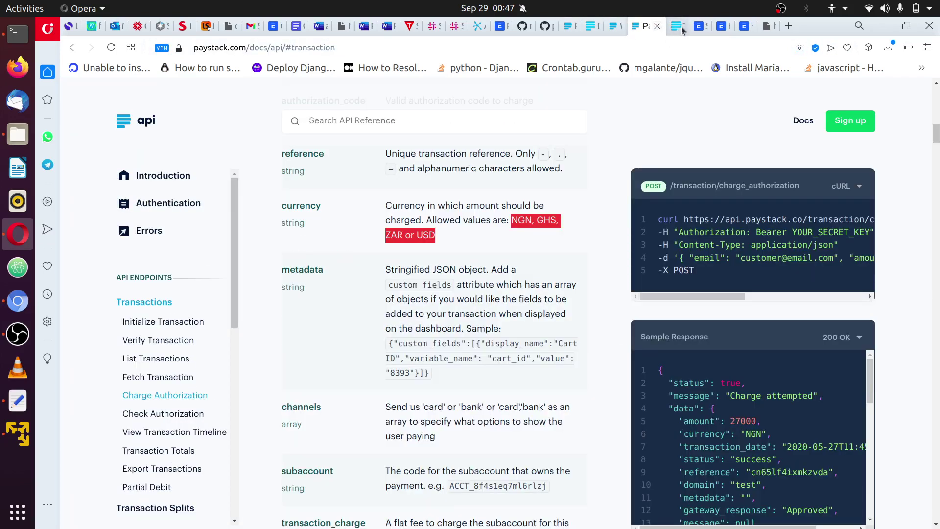
left_click(678, 27)
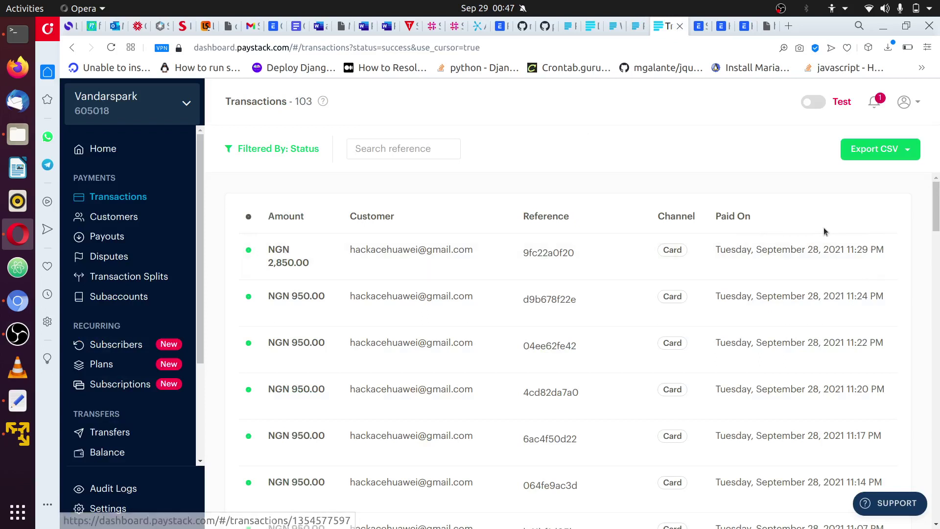
left_click(112, 47)
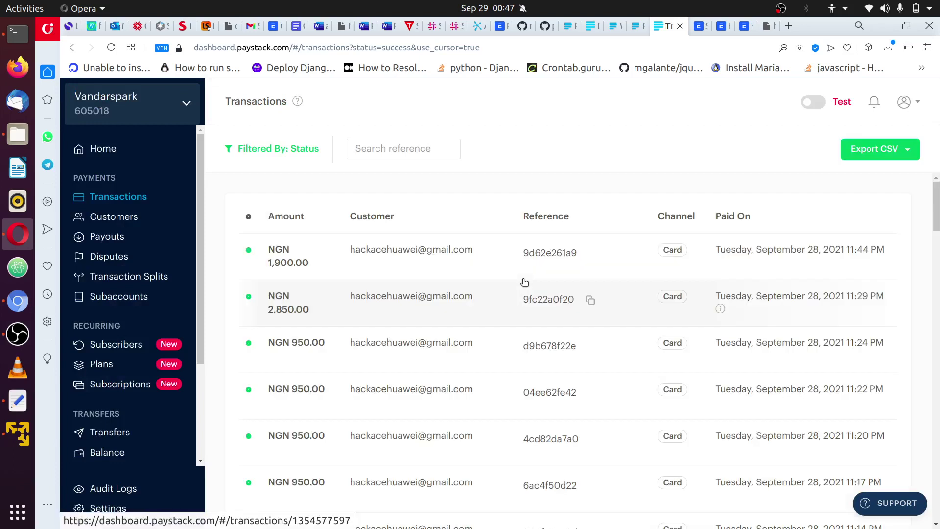
Open the NGN 1,900.00 transaction's details showing Success, card payment and NGN 28.50 fees.
key("super")
left_click(410, 260)
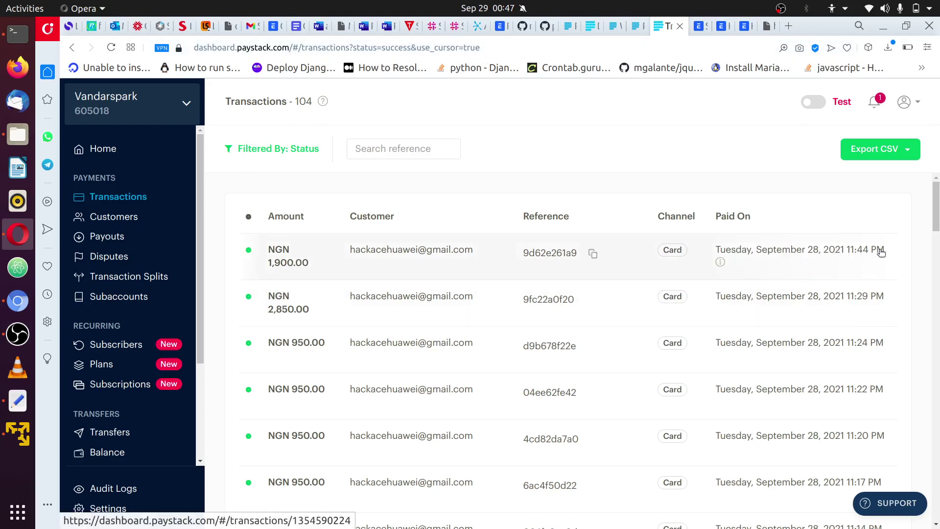
left_click(473, 238)
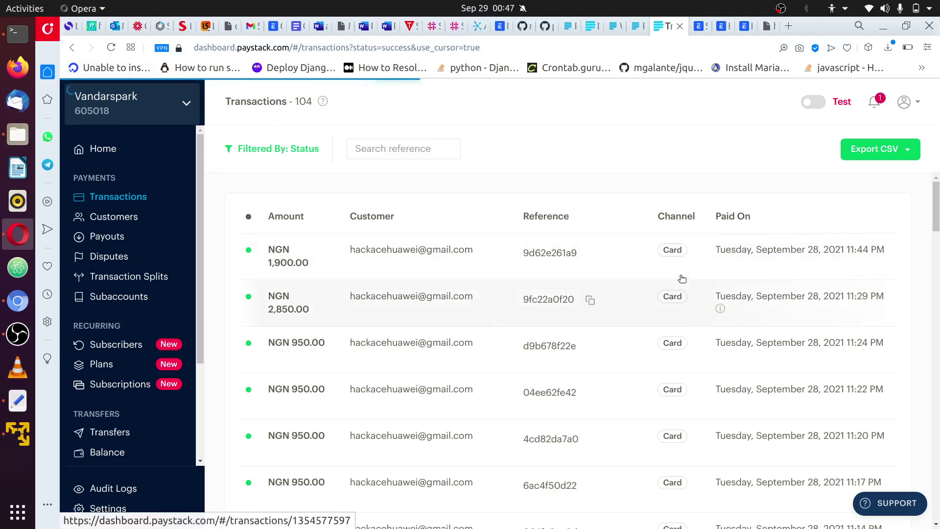
left_click(496, 9)
left_click(504, 8)
left_click(504, 8)
left_click(652, 298)
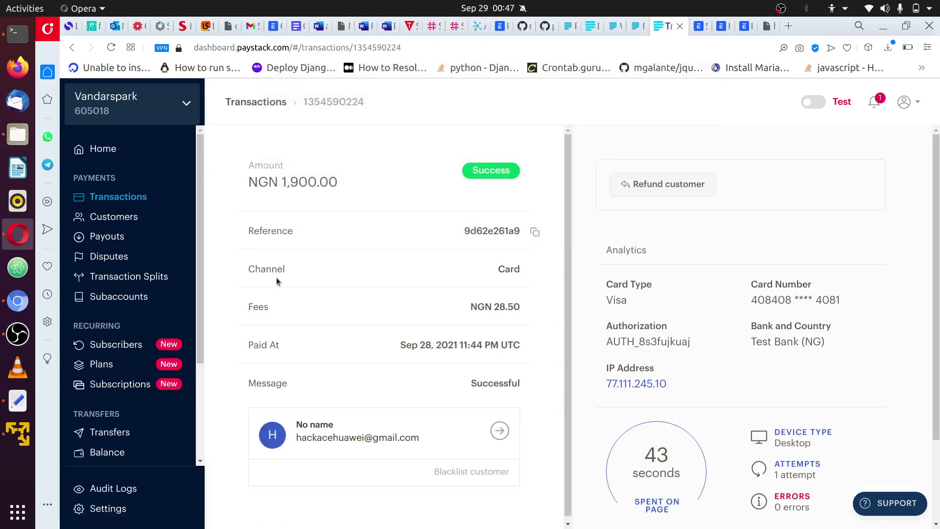
Look through the Paystack Payment Request doctype, Integrations page and sales order in ERPNext.
left_click(17, 301)
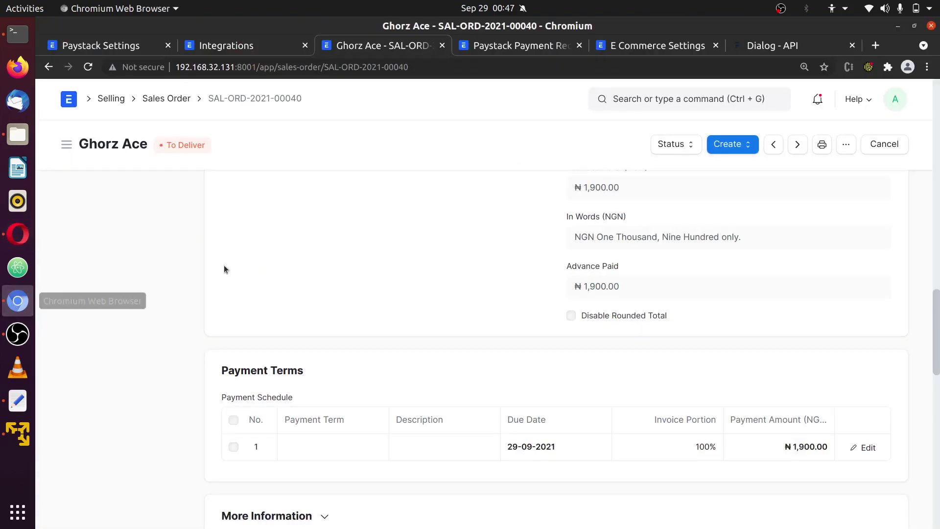
left_click(527, 46)
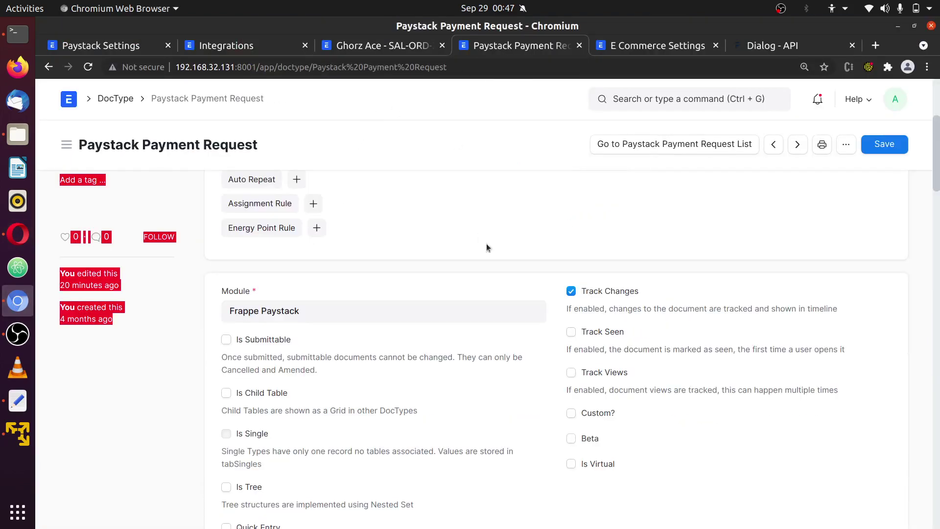
scroll(500, 247, "down", 3)
scroll(516, 249, "up", 5)
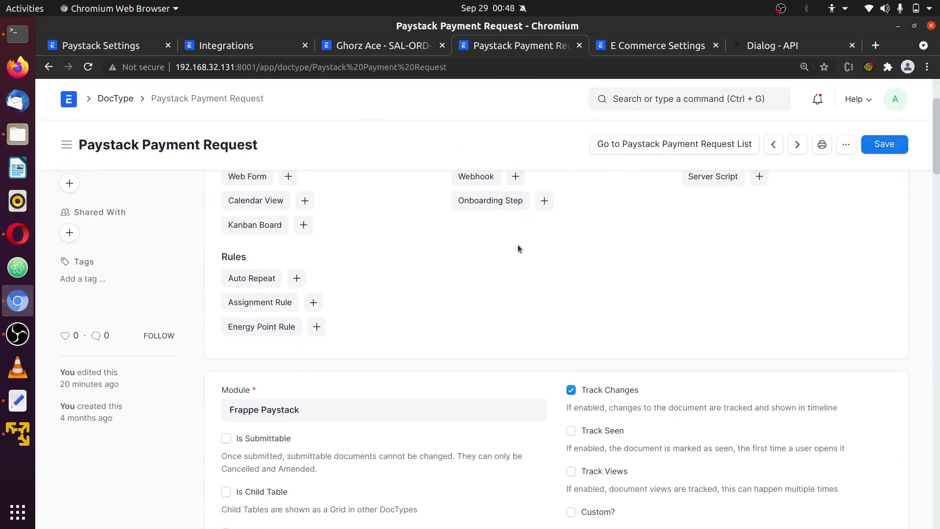
scroll(518, 249, "up", 2)
left_click(352, 50)
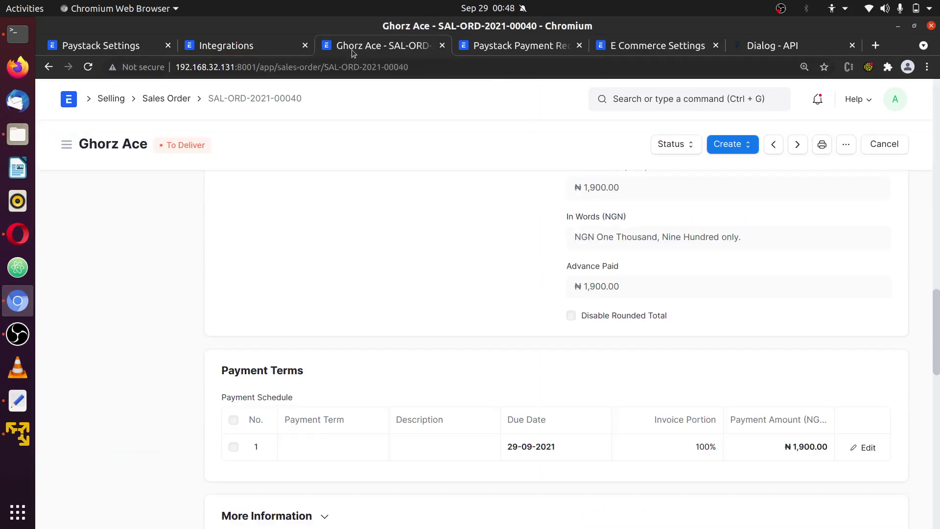
left_click(269, 49)
left_click(365, 49)
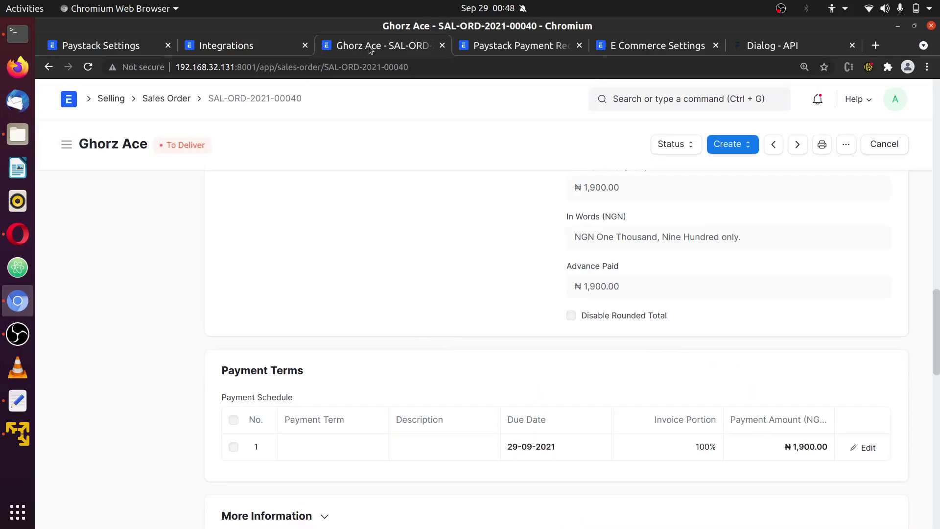
left_click(559, 45)
Review the E Commerce Settings: checkout enabled and Payment Success Url set to Orders.
left_click(628, 48)
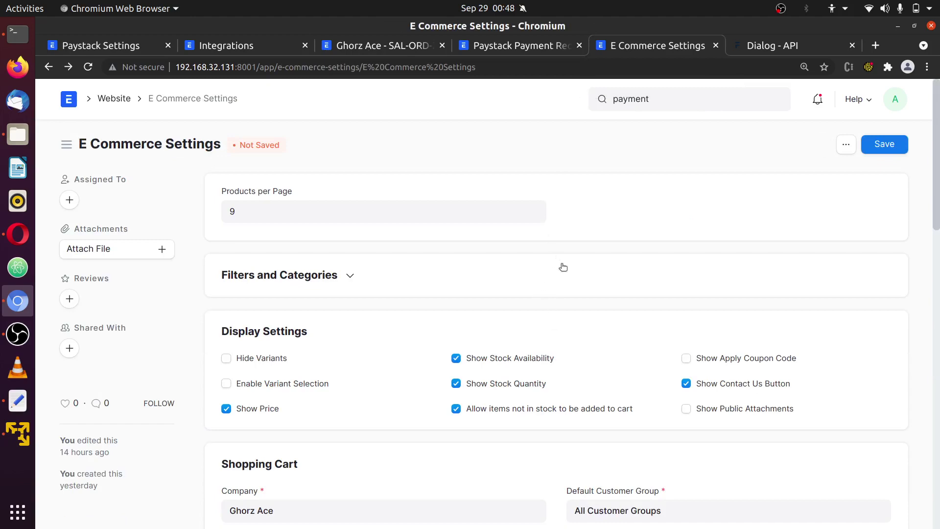
scroll(548, 250, "down", 10)
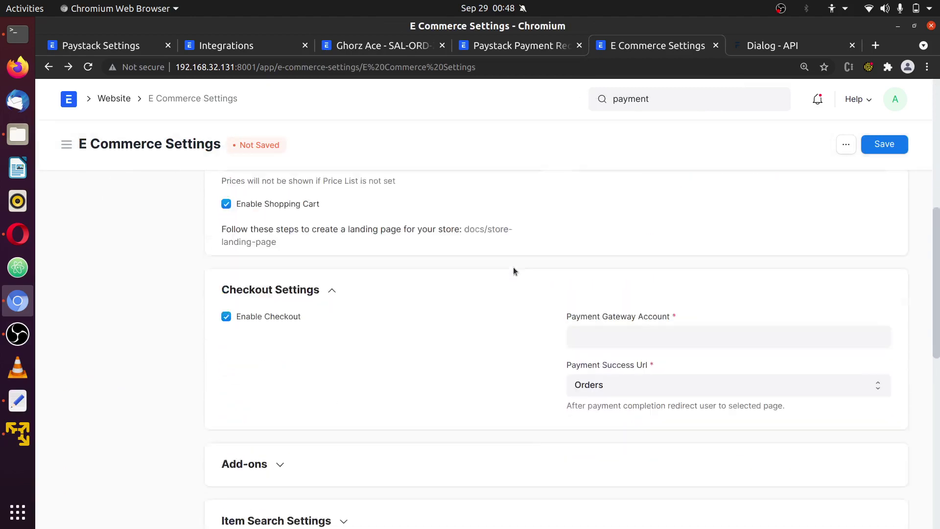
scroll(525, 269, "down", 8)
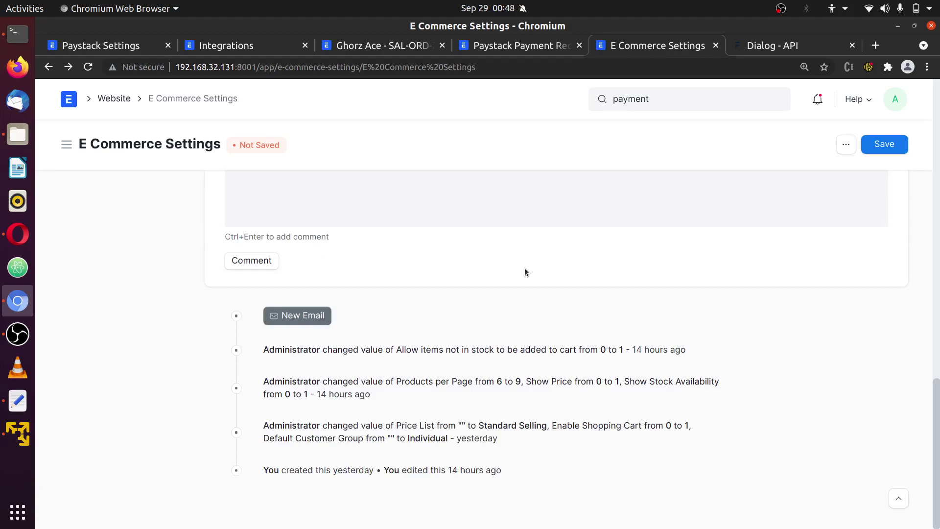
scroll(524, 268, "up", 4)
scroll(526, 264, "up", 12)
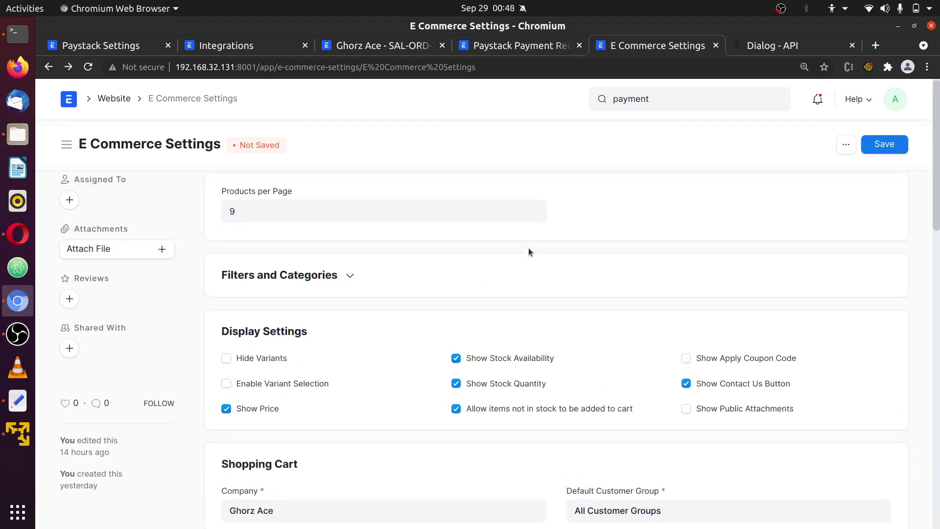